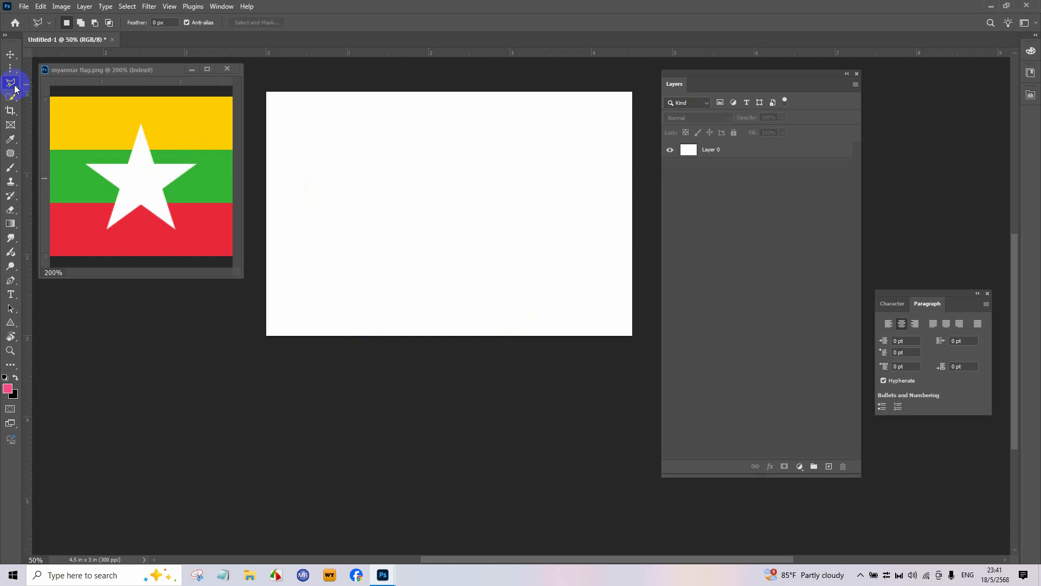
Place two horizontal guides on the canvas by hand, at about 1 in and 2 in from its top edge
left_click(72, 188)
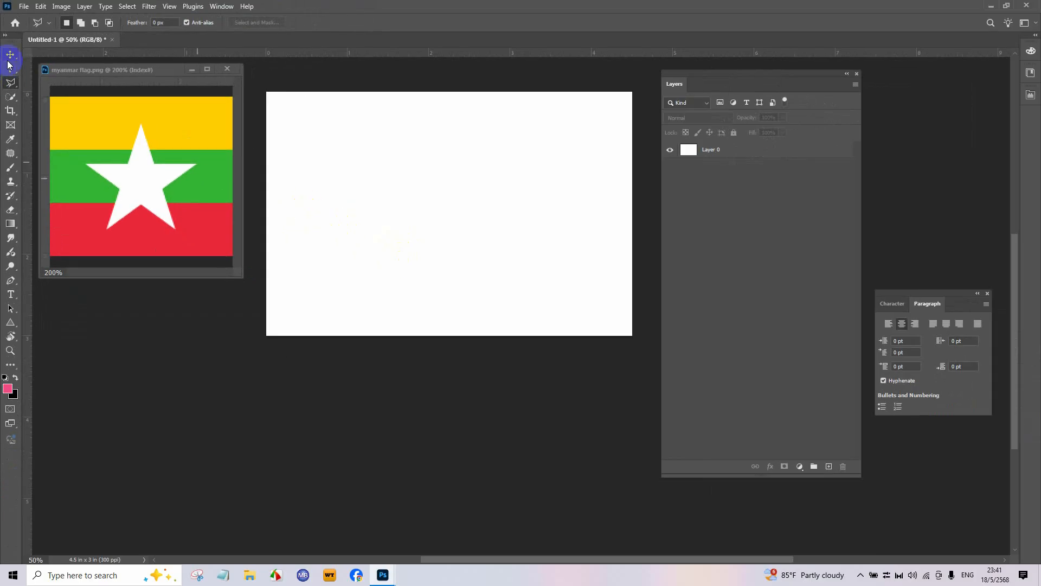
left_click(10, 55)
left_click(316, 195)
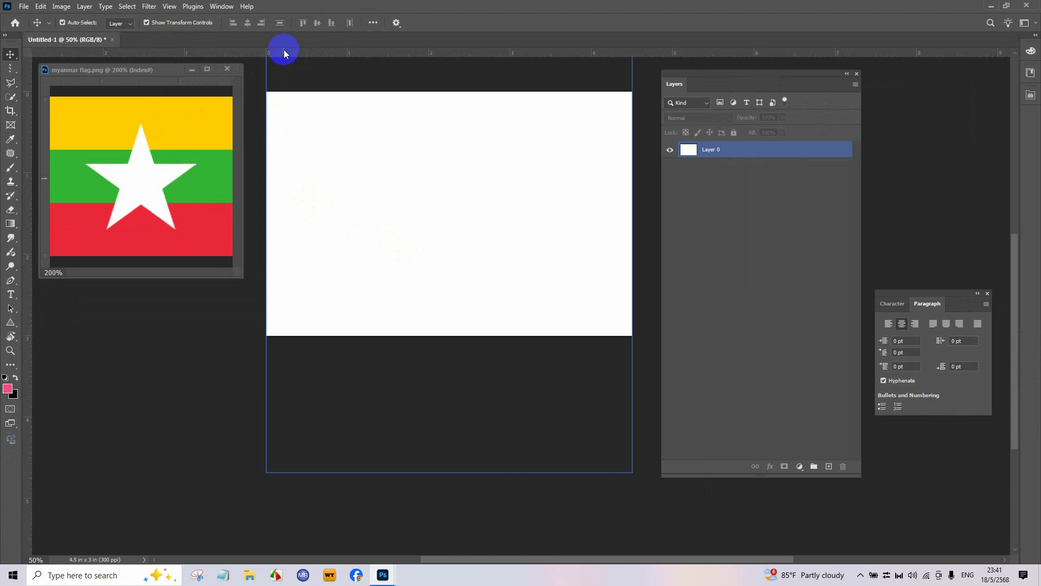
left_click_drag(285, 50, 299, 173)
left_click_drag(278, 52, 306, 257)
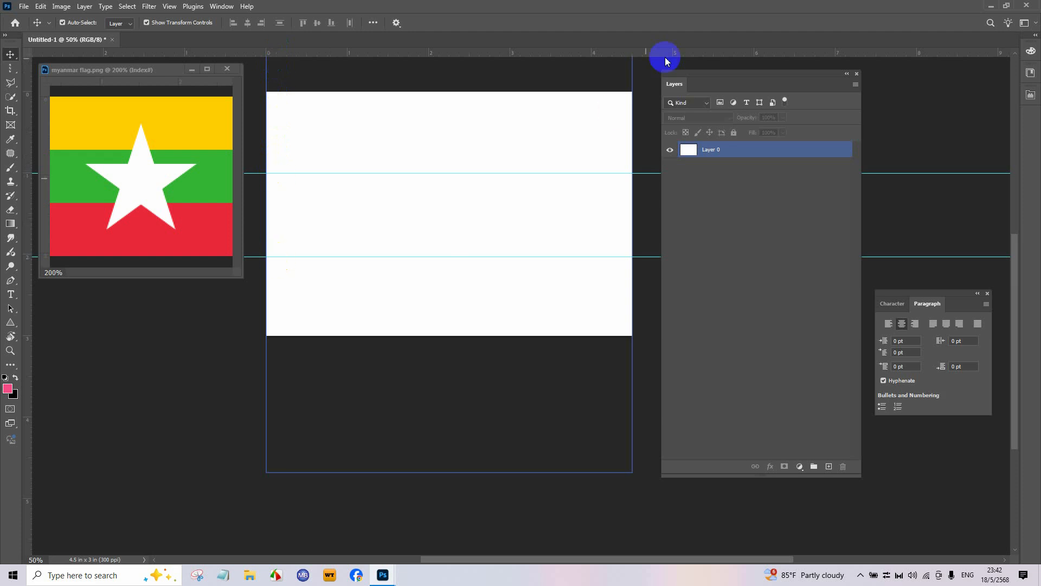
left_click(632, 57)
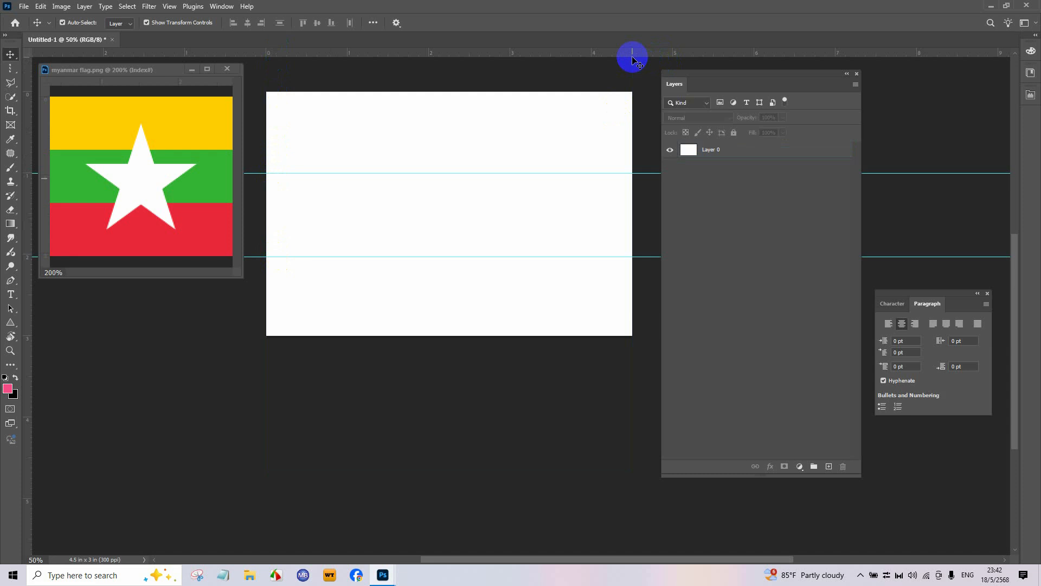
left_click(632, 56)
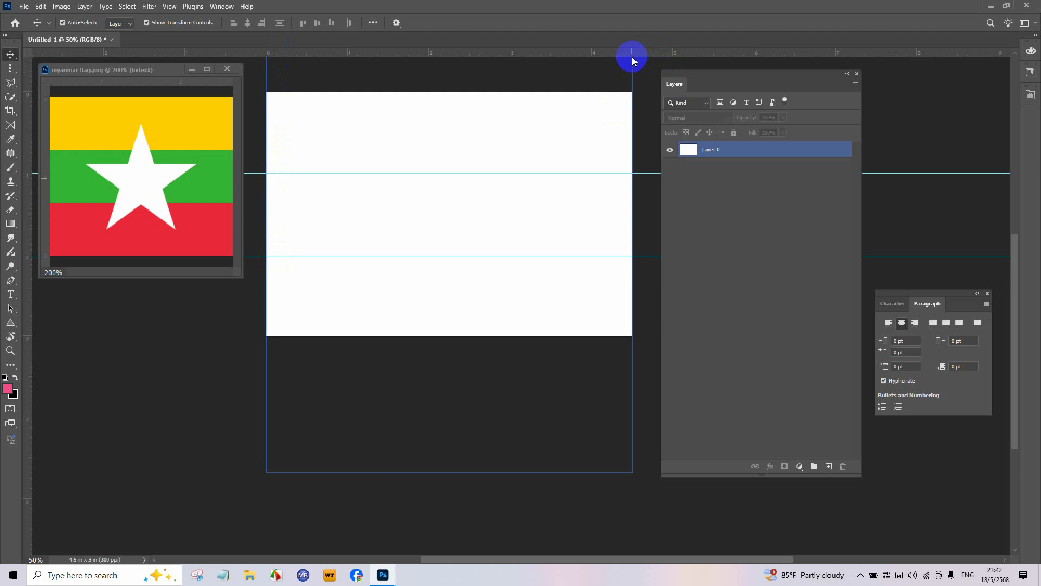
left_click(258, 173)
left_click(280, 105)
left_click(262, 106)
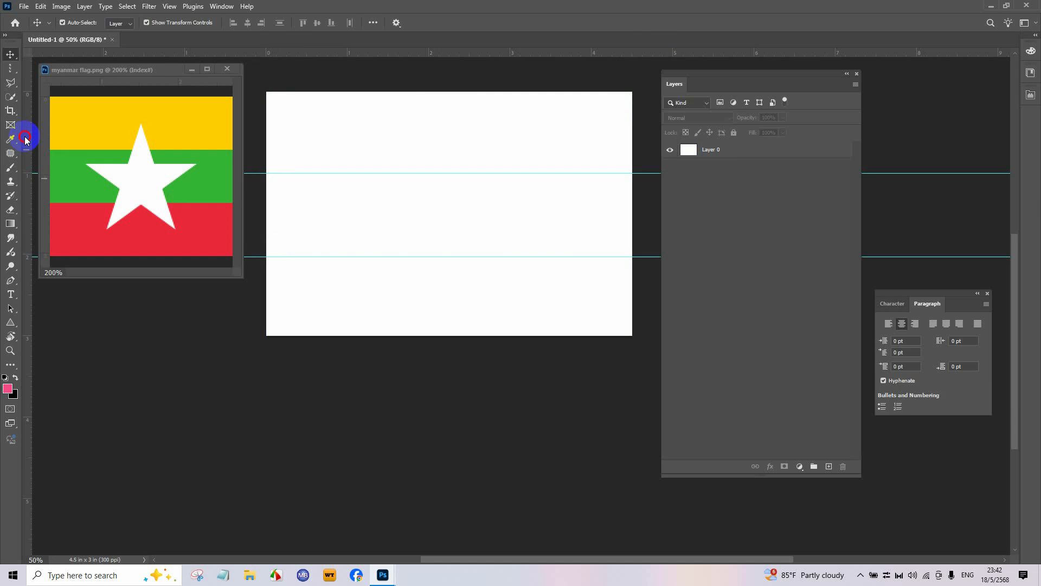
Try out a vertical guide from the ruler and clear it and both horizontal guides off the canvas
left_click_drag(26, 140, 418, 165)
left_click_drag(203, 170, 3, 173)
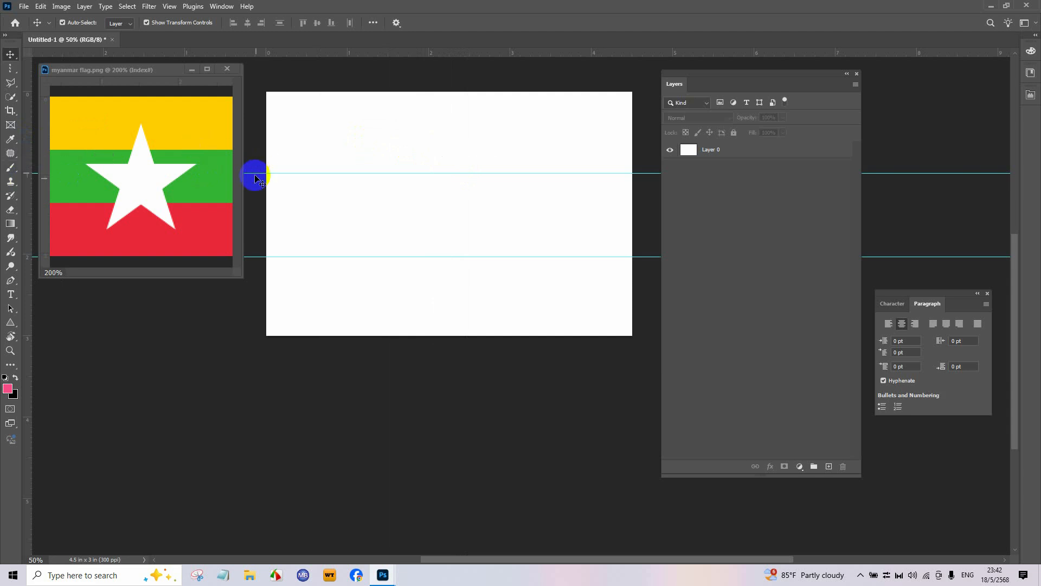
left_click_drag(255, 172, 256, 39)
left_click_drag(256, 256, 258, 51)
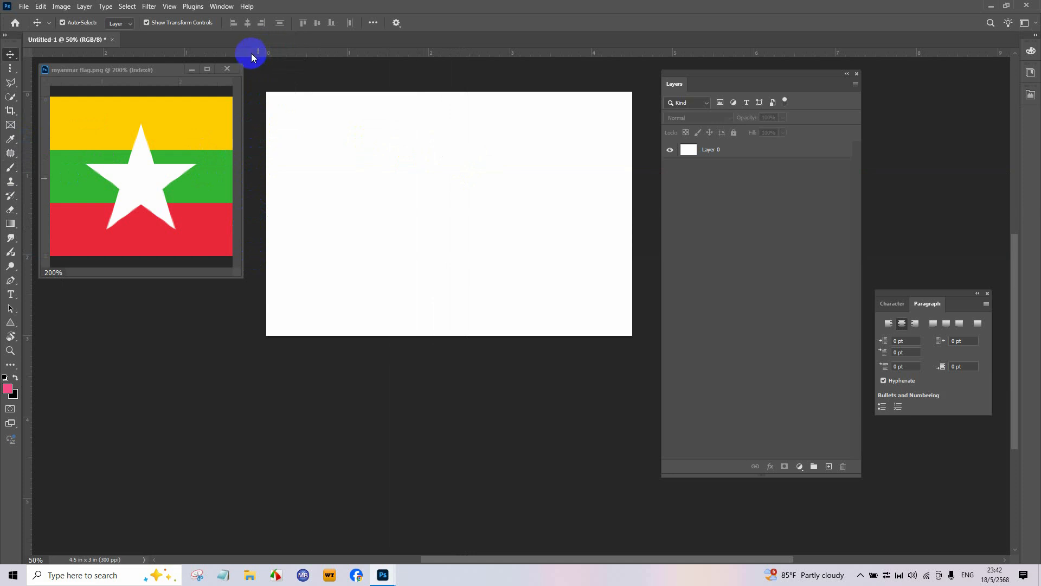
Create a new horizontal guide at an exact position of 1 in
left_click(169, 6)
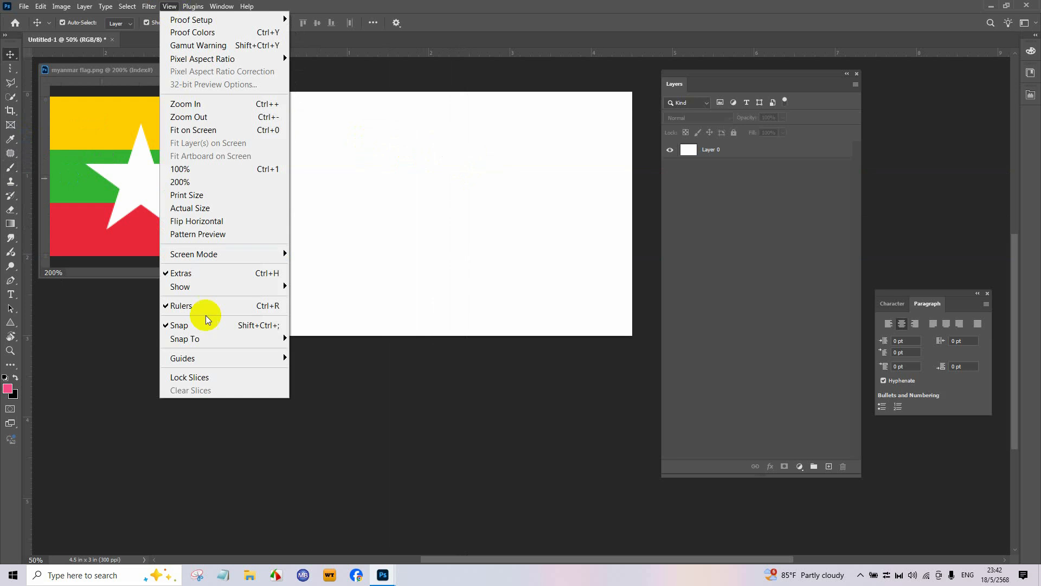
mouse_move(216, 357)
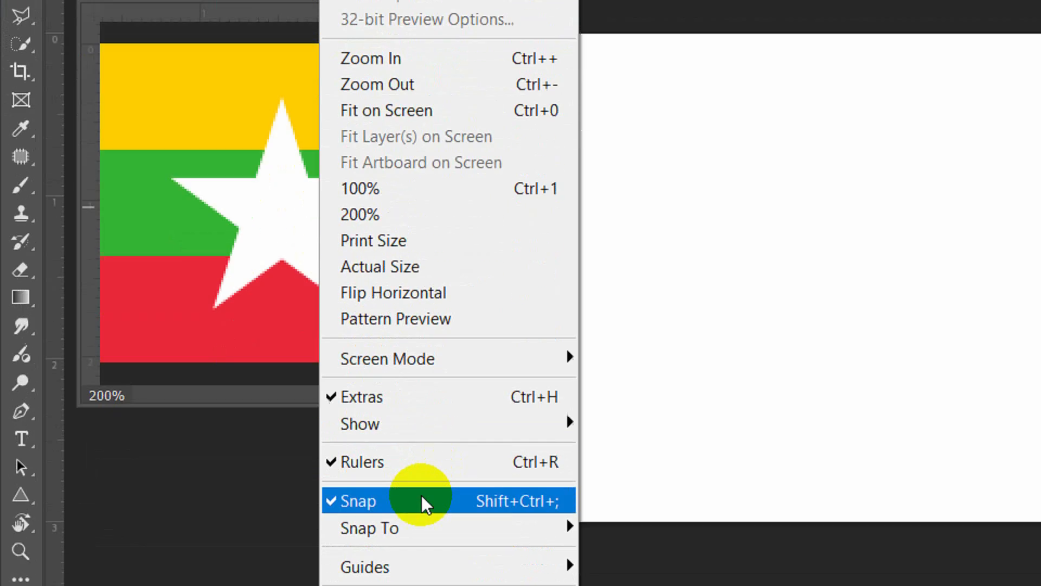
mouse_move(426, 468)
mouse_move(428, 491)
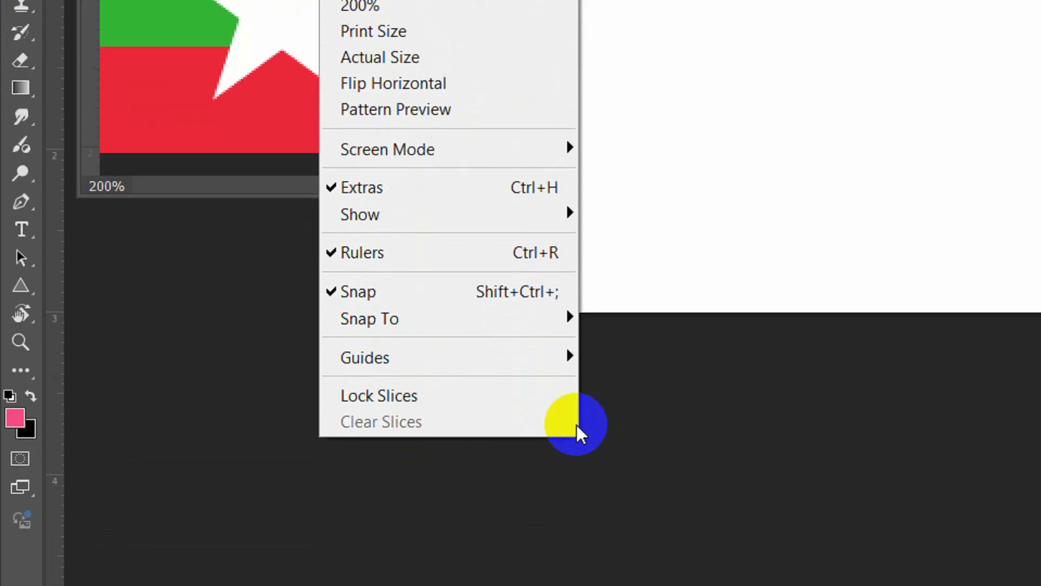
mouse_move(573, 374)
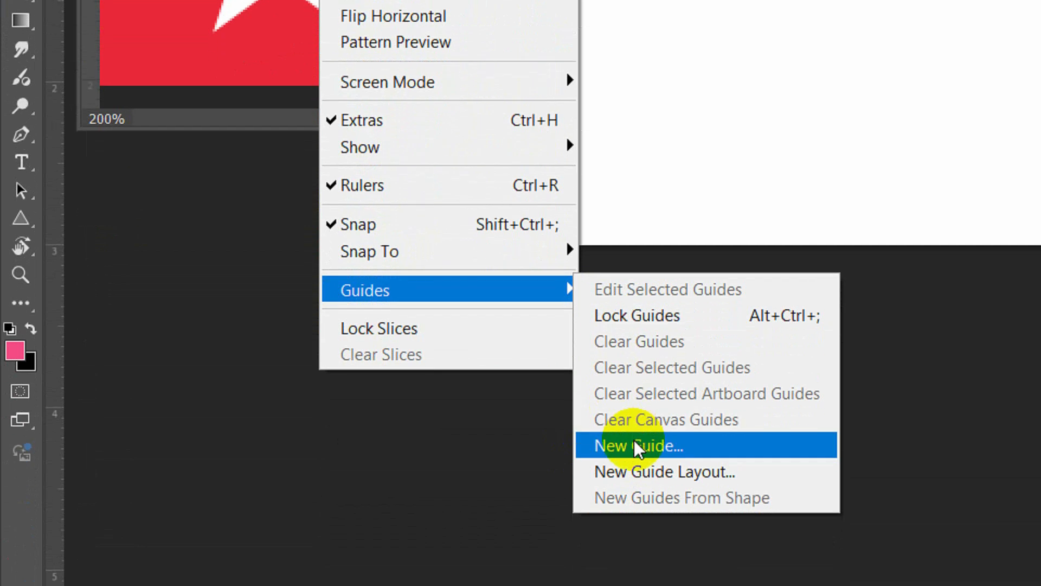
left_click(634, 441)
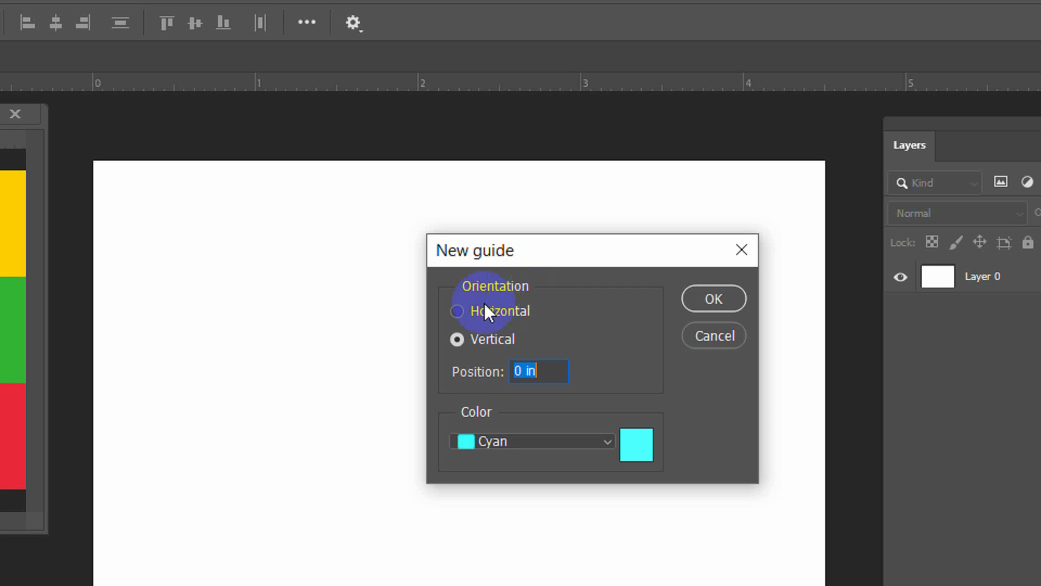
left_click(457, 311)
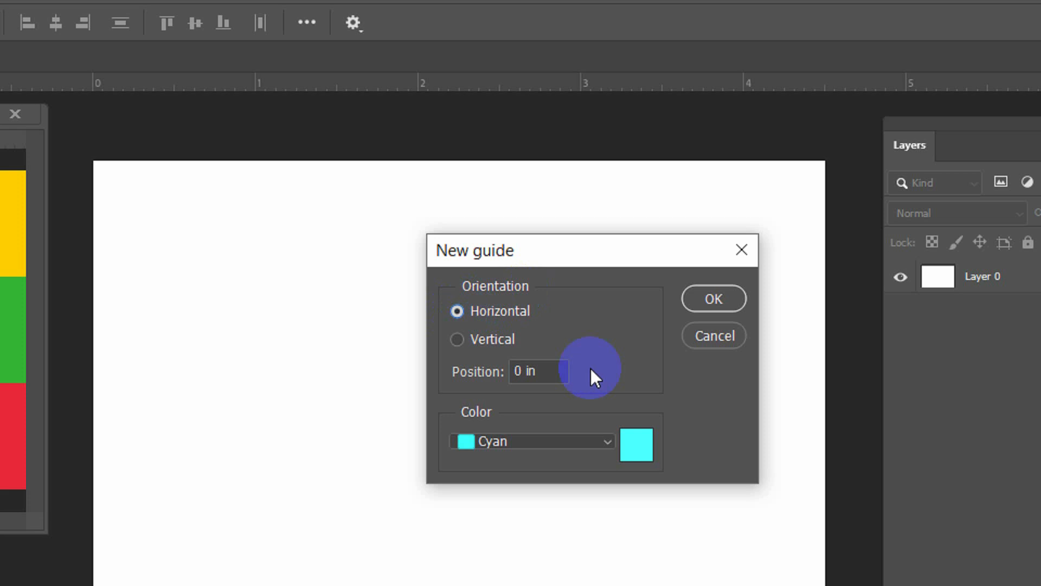
left_click(484, 366)
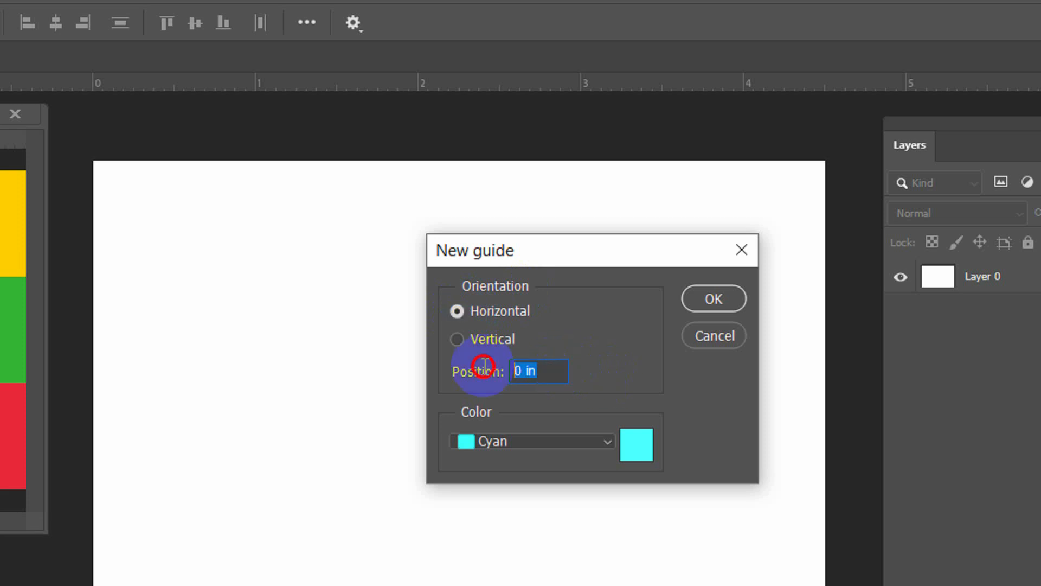
type("1")
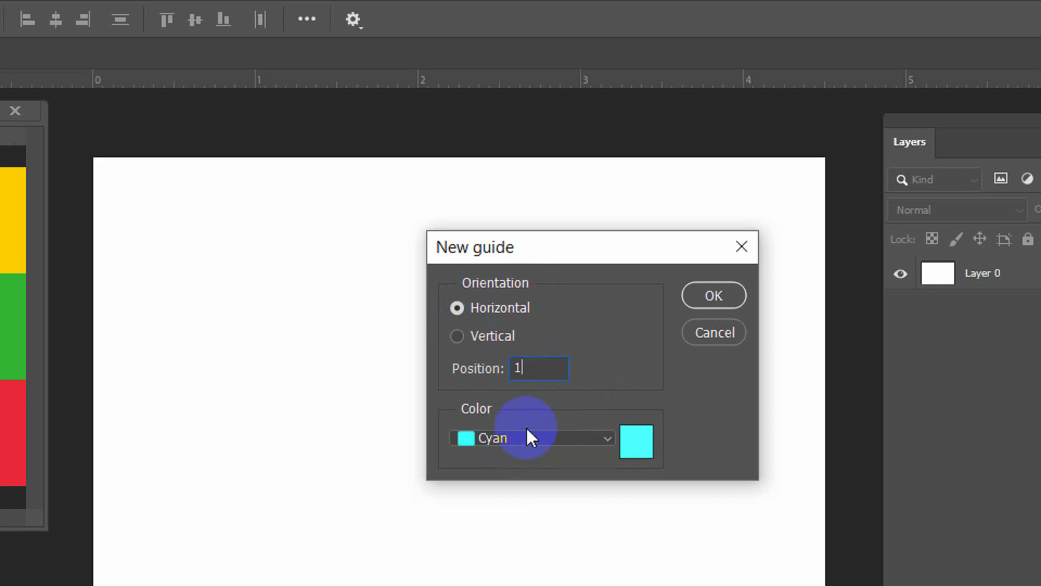
left_click(701, 295)
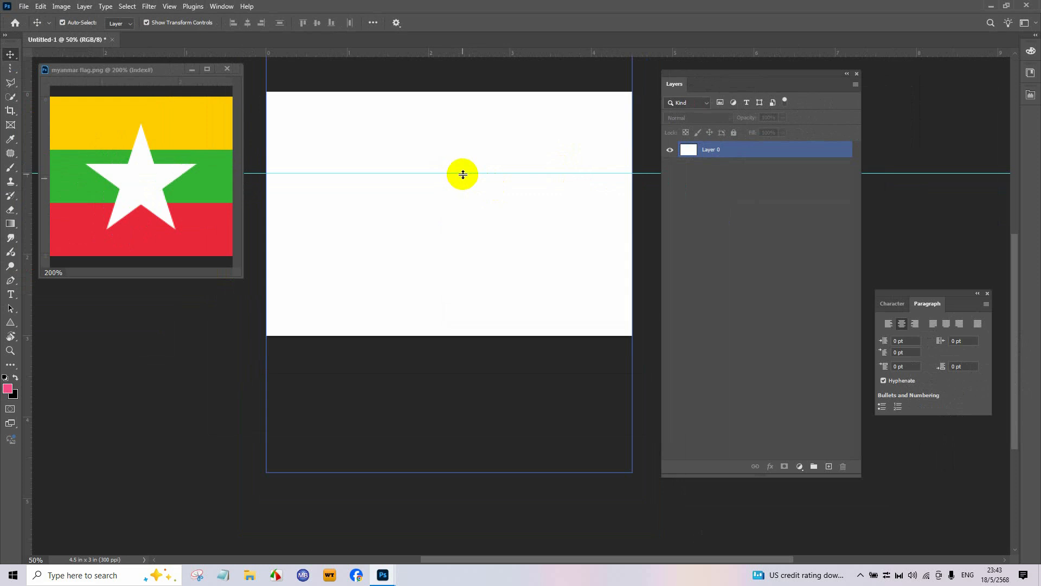
Create a second horizontal guide at an exact position of 2 in
left_click(247, 76)
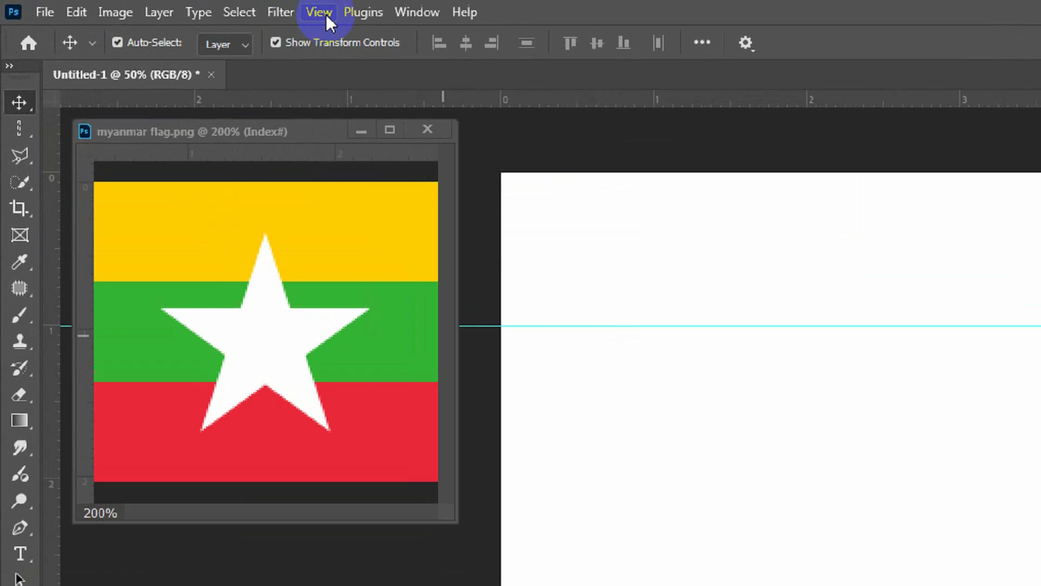
left_click(338, 13)
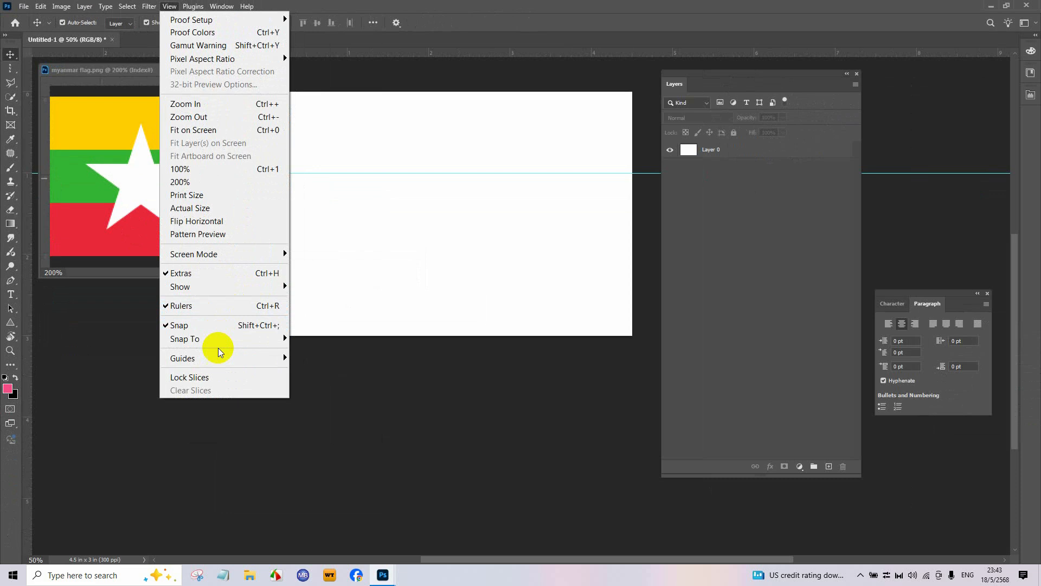
mouse_move(221, 357)
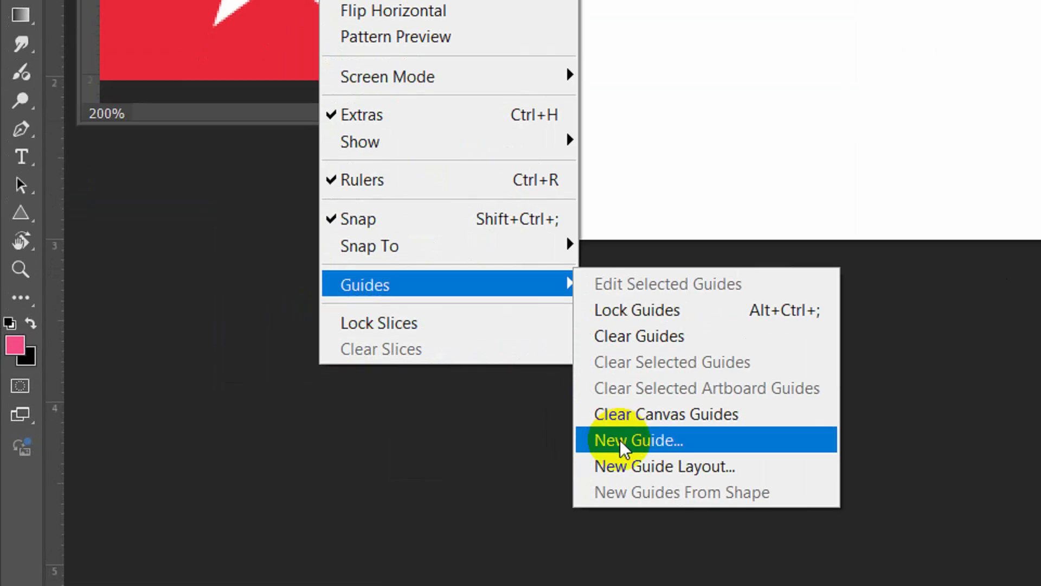
left_click(622, 445)
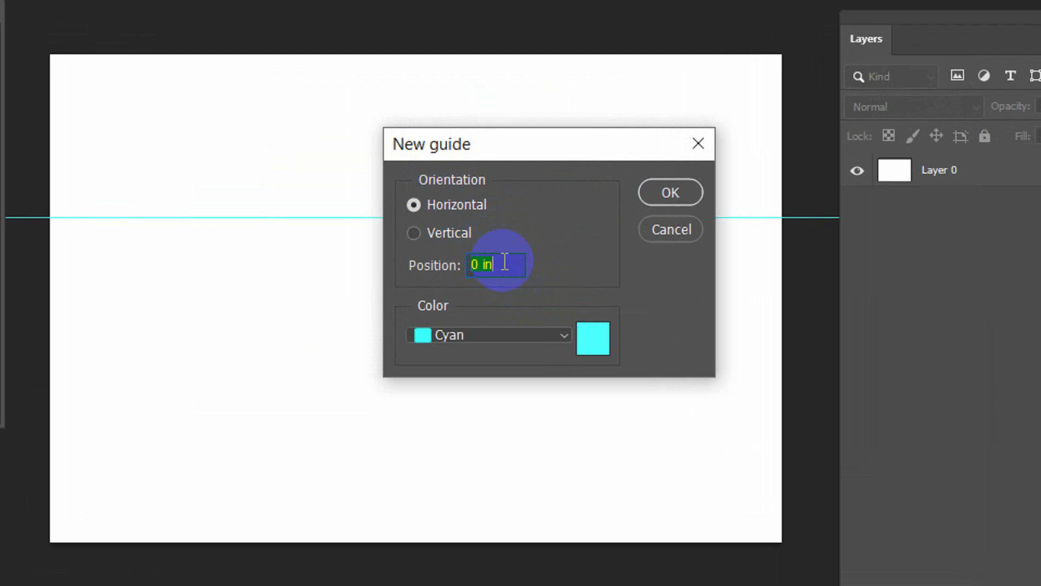
left_click_drag(502, 264, 452, 259)
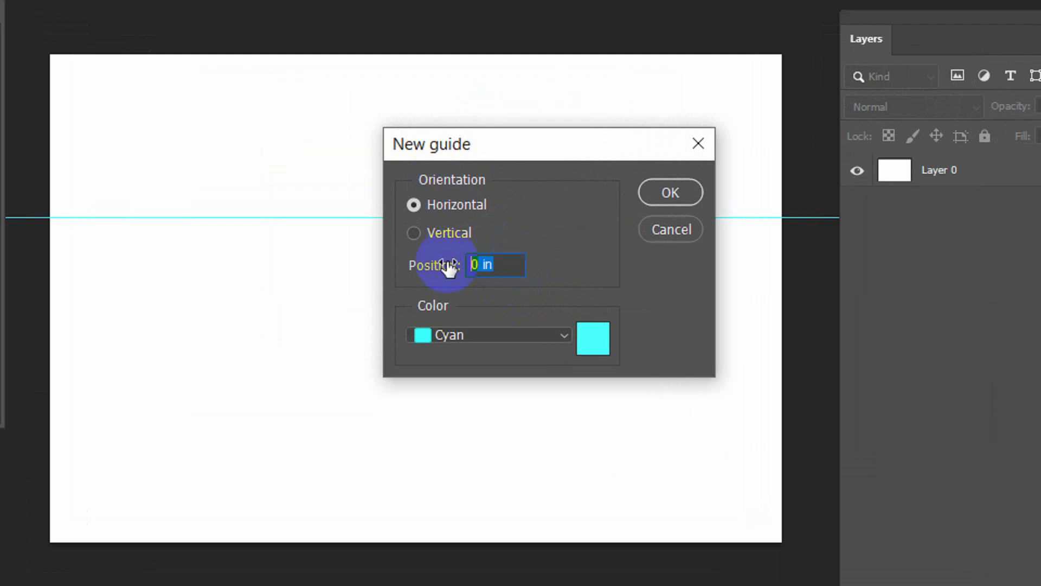
type("2")
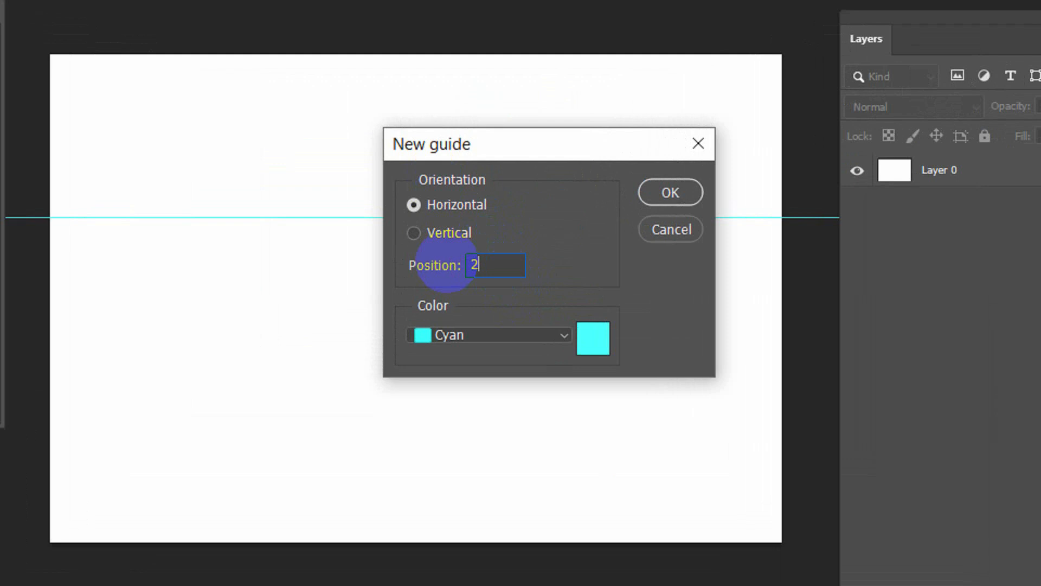
left_click(657, 177)
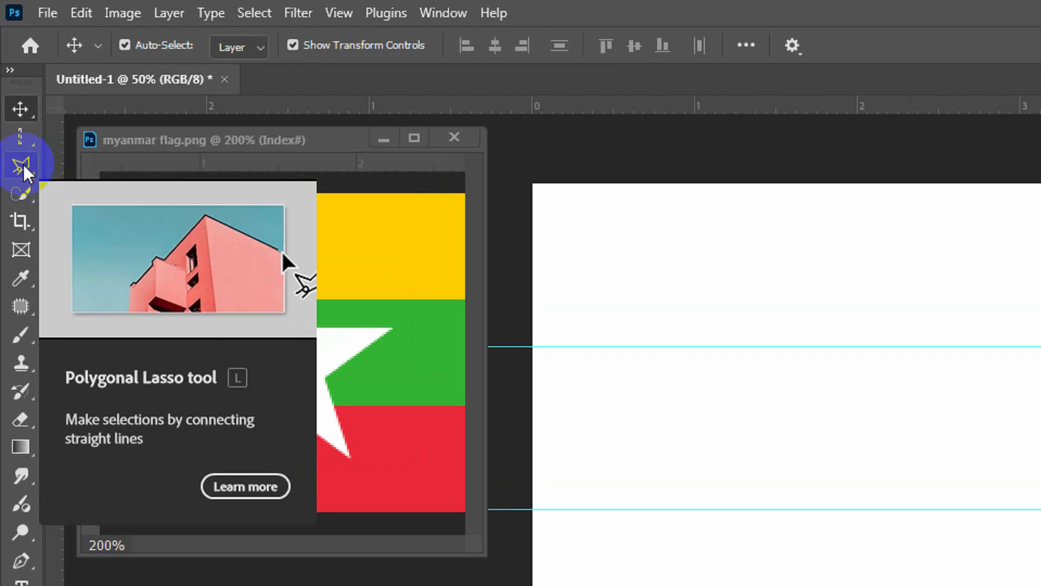
Activate the Polygonal Lasso tool and move the floating Layers panel clear of the canvas
left_click_drag(14, 113, 16, 110)
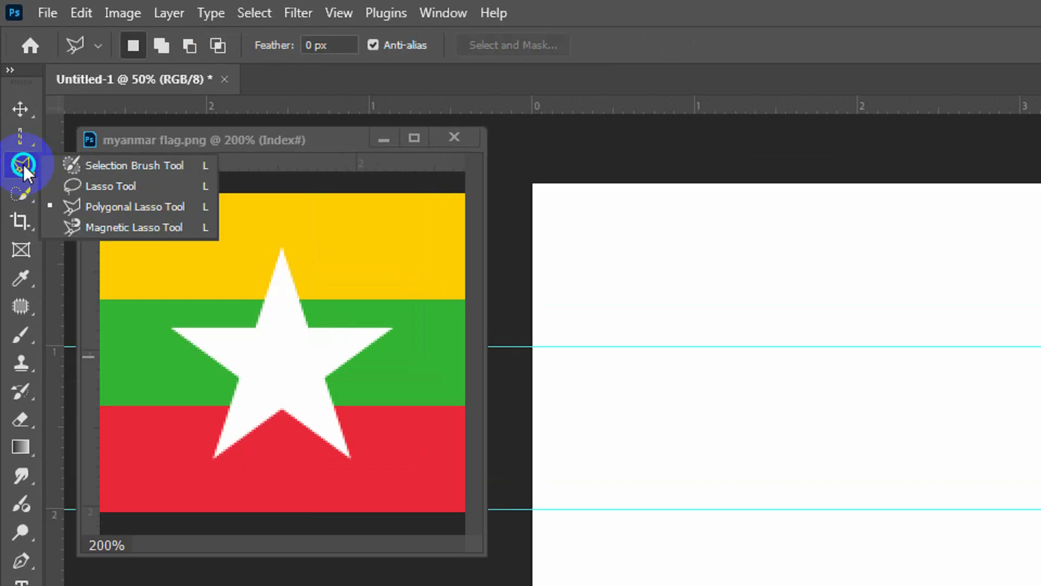
left_click_drag(74, 171, 111, 205)
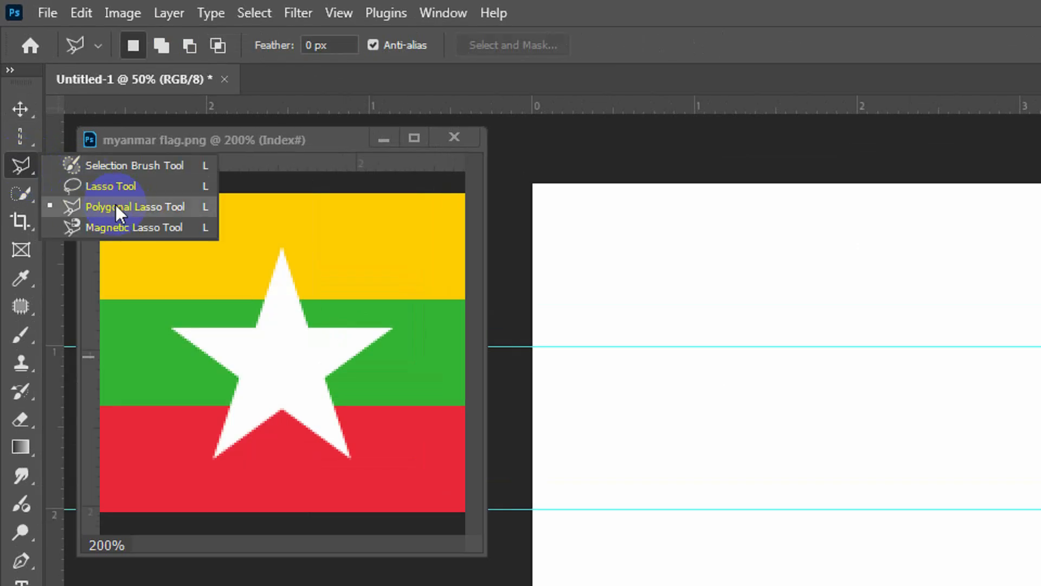
left_click_drag(116, 205, 115, 204)
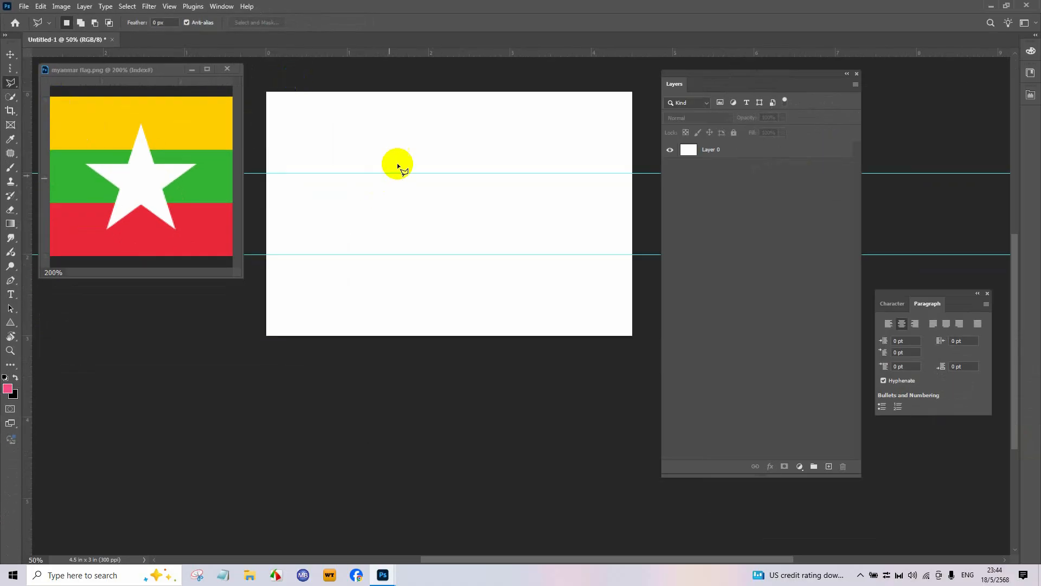
left_click(263, 192)
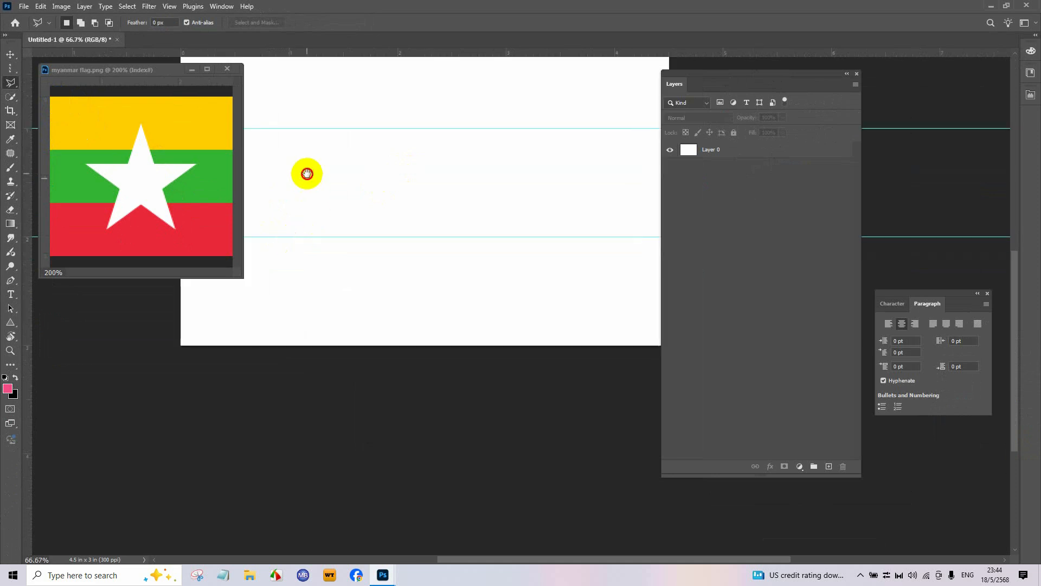
left_click_drag(306, 174, 389, 254)
left_click_drag(750, 73, 873, 81)
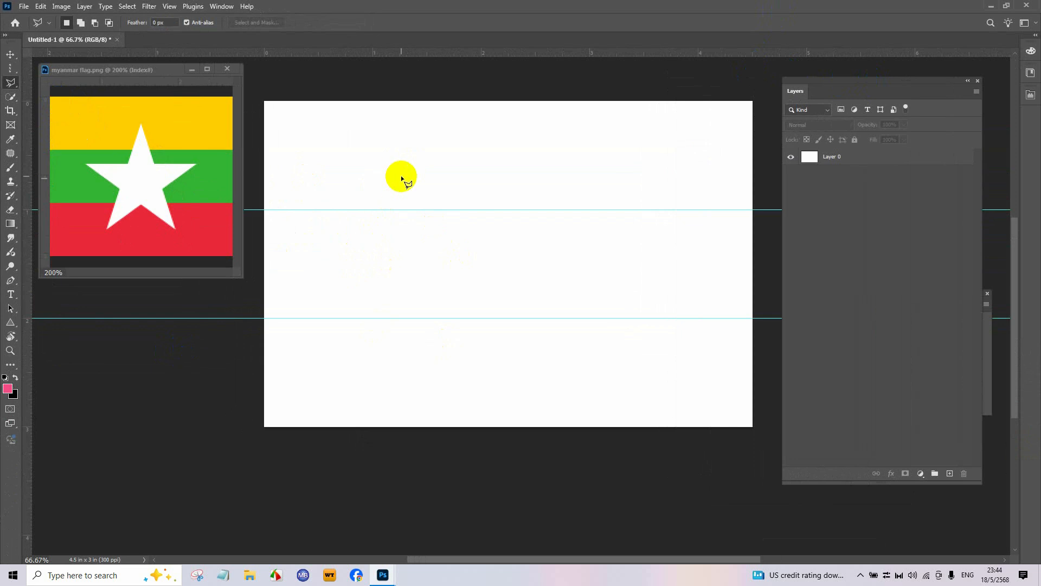
Outline the canvas's top band above the 1 in guide as a closed polygonal selection and add a new layer
left_click(265, 210)
left_click(264, 210)
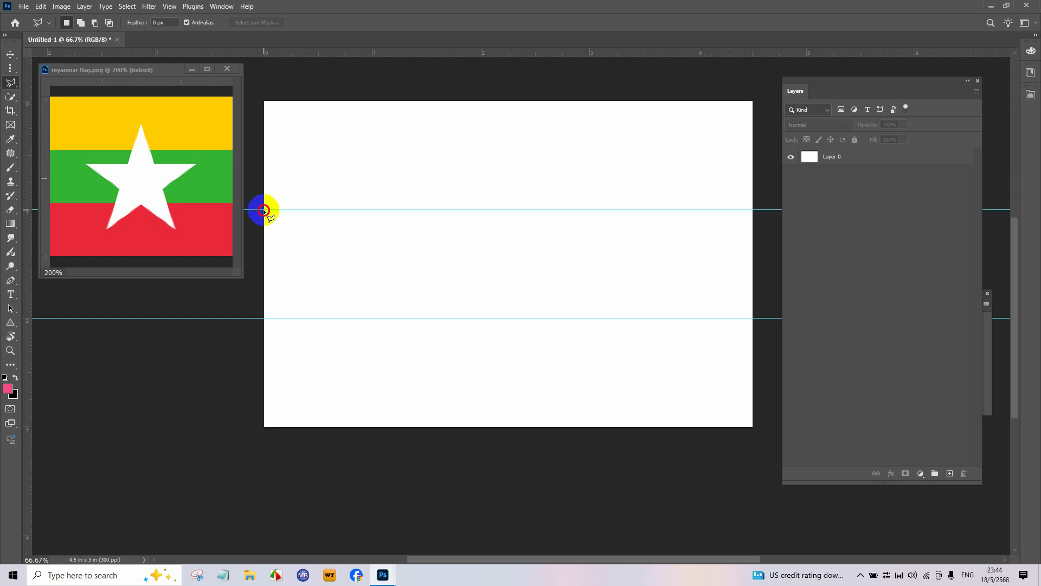
left_click(264, 101)
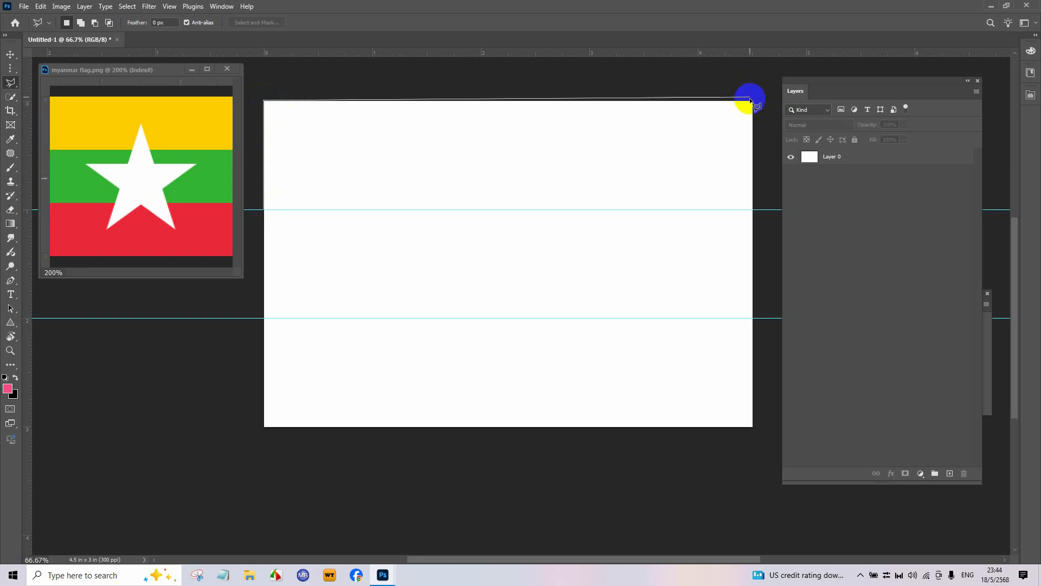
left_click(753, 210)
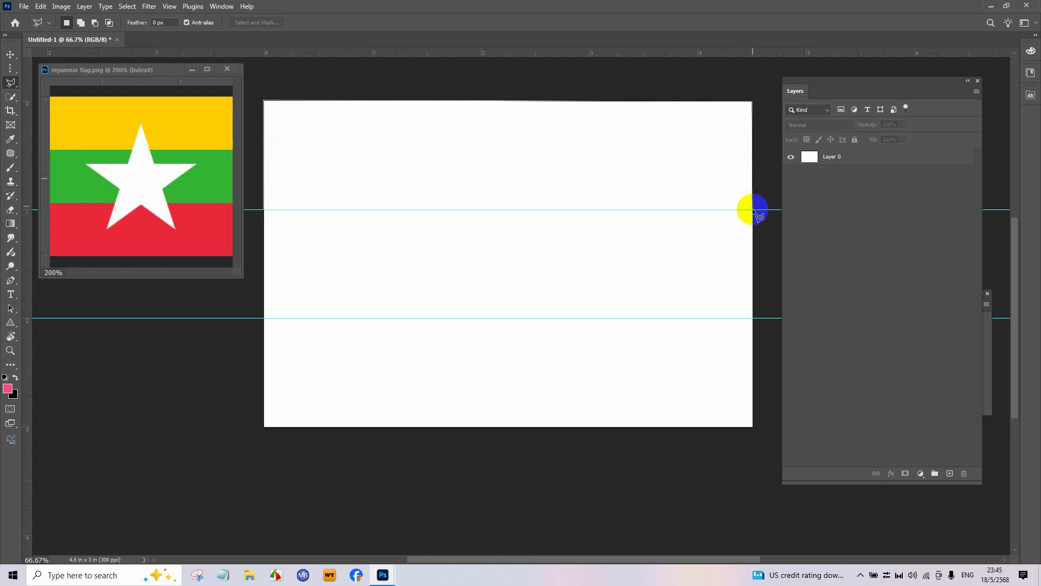
left_click(265, 210)
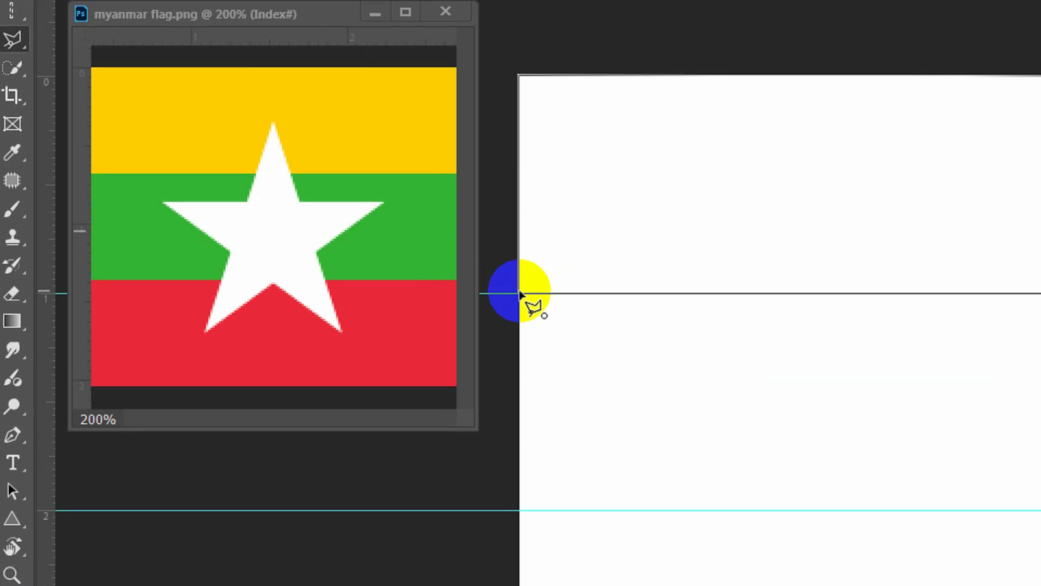
left_click(519, 293)
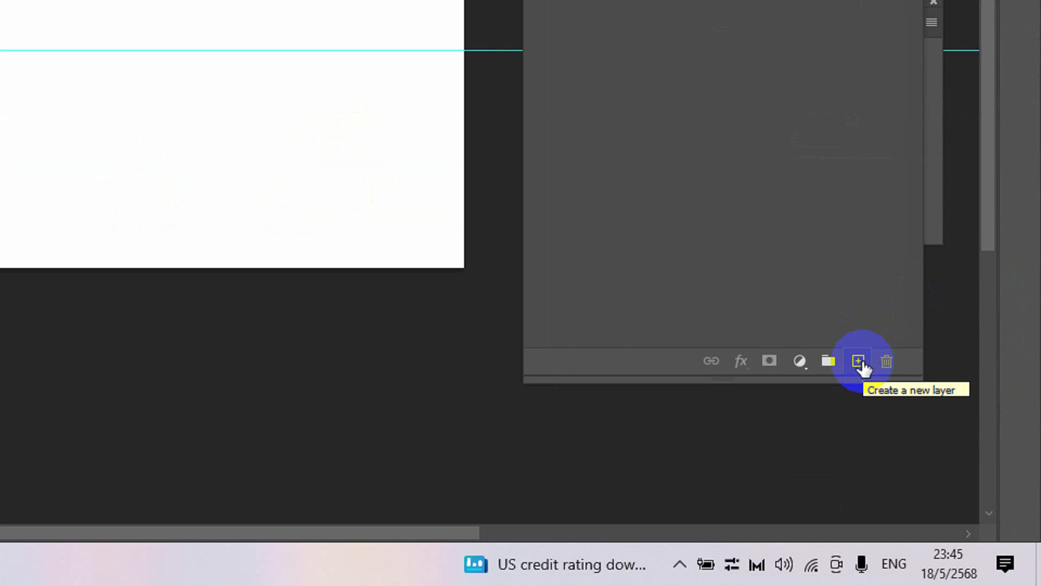
left_click(859, 362)
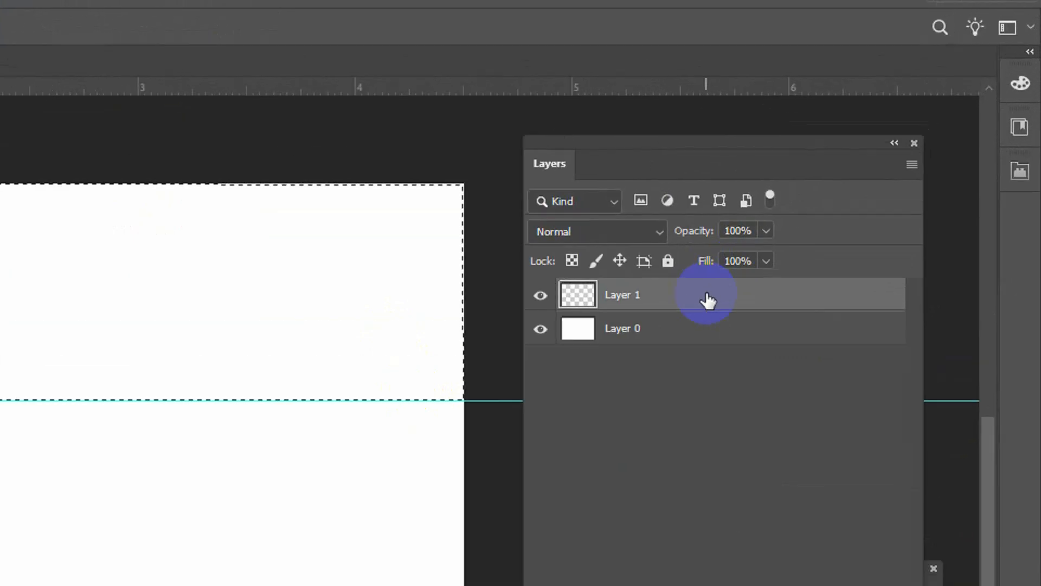
Delete the empty Layer 1 and create a new blank layer in its place
left_click(707, 297)
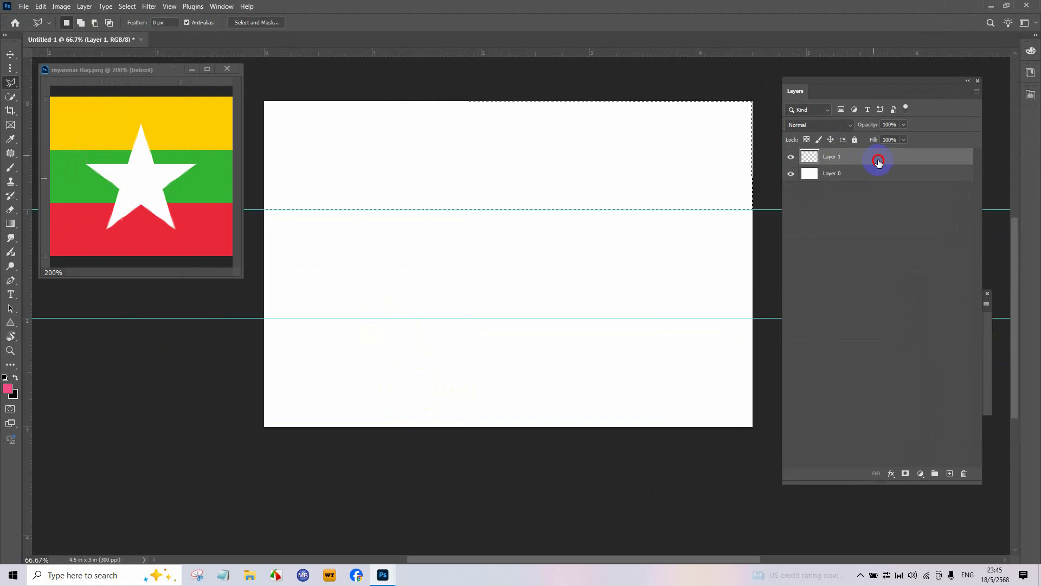
left_click_drag(707, 297, 963, 473)
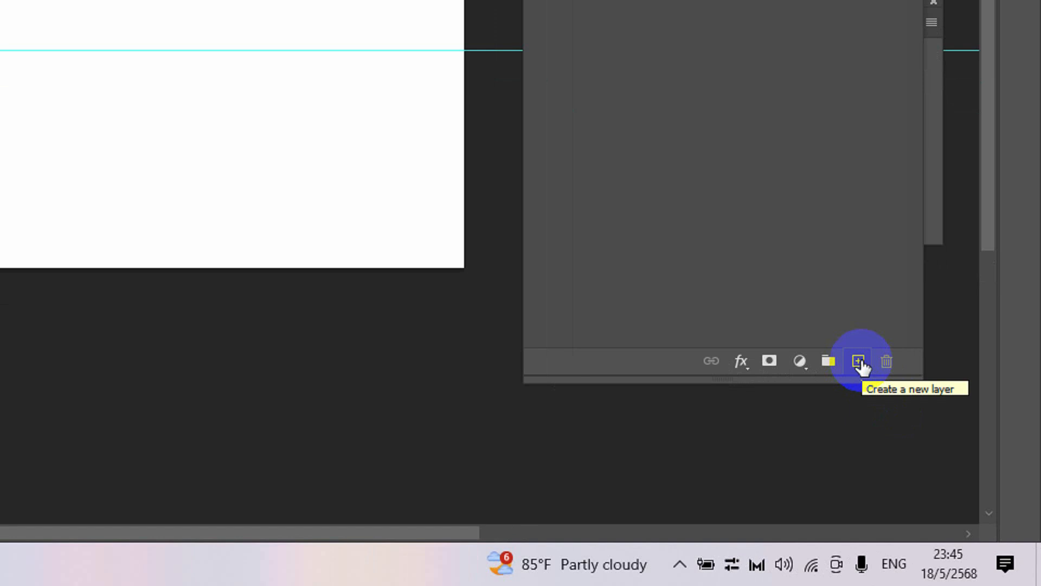
left_click(860, 363)
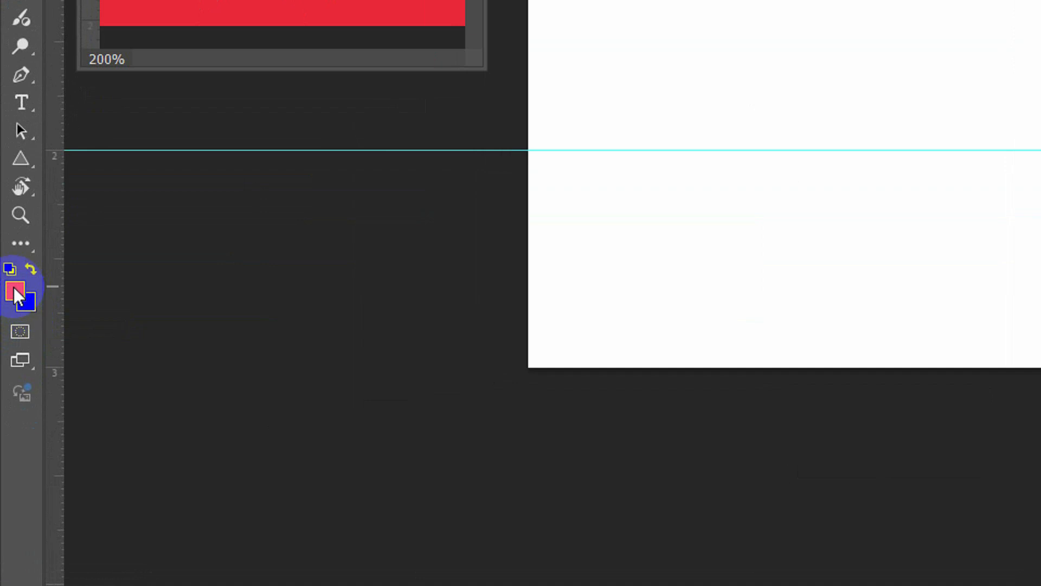
Set the foreground color to a bright yellow, ffea00, in the Color Picker
left_click(15, 291)
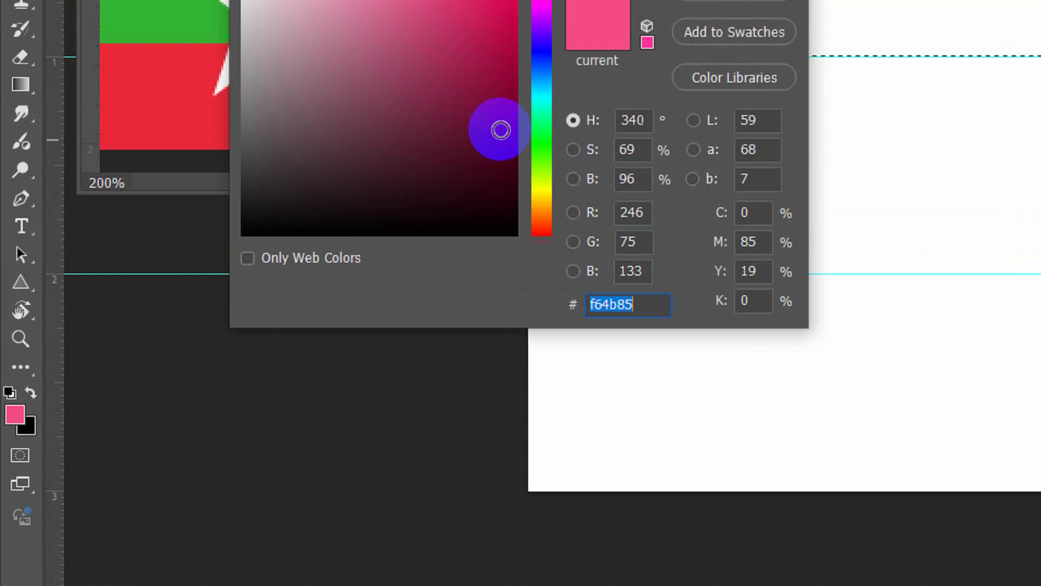
left_click(539, 203)
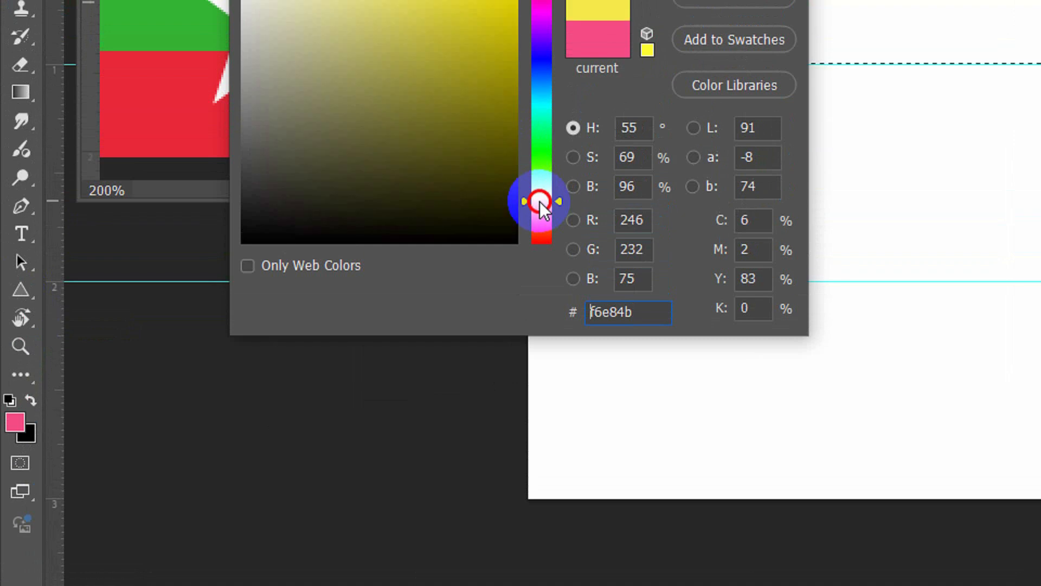
left_click_drag(471, 79, 566, 77)
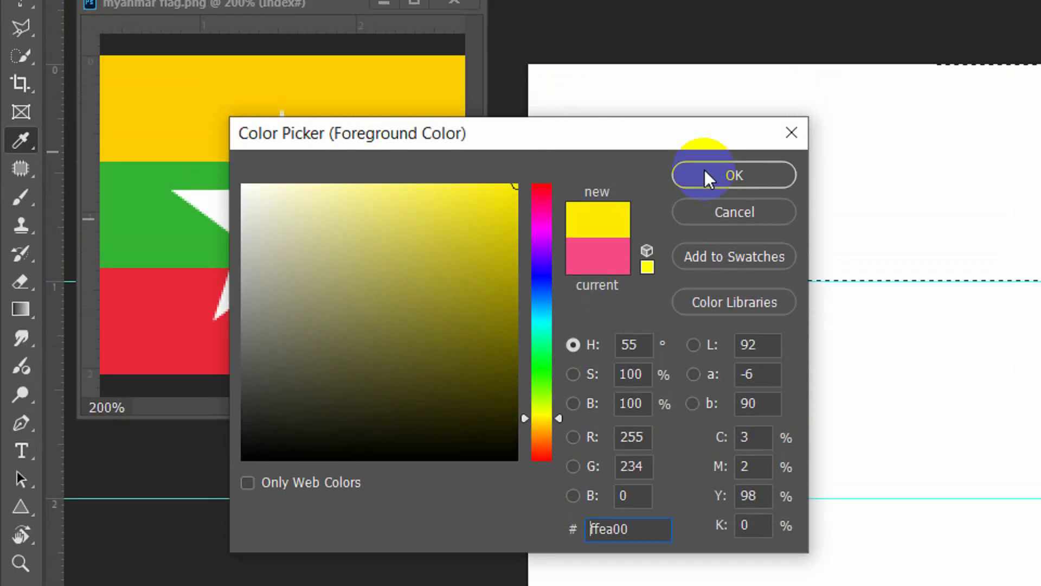
left_click(704, 101)
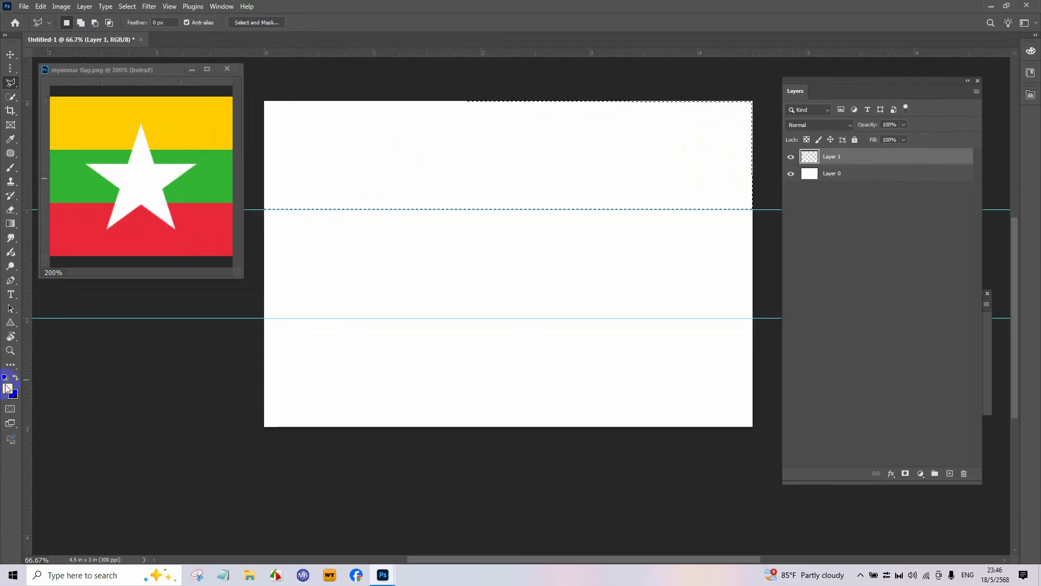
Fill the selected top band with the yellow sampled from the reference flag's top stripe, and deselect
left_click(7, 389)
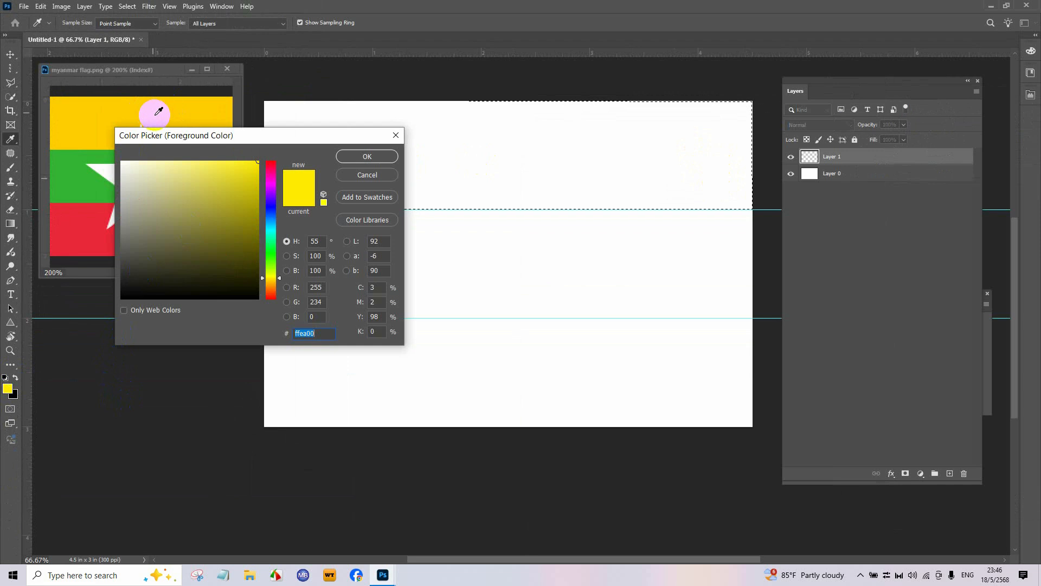
left_click(162, 112)
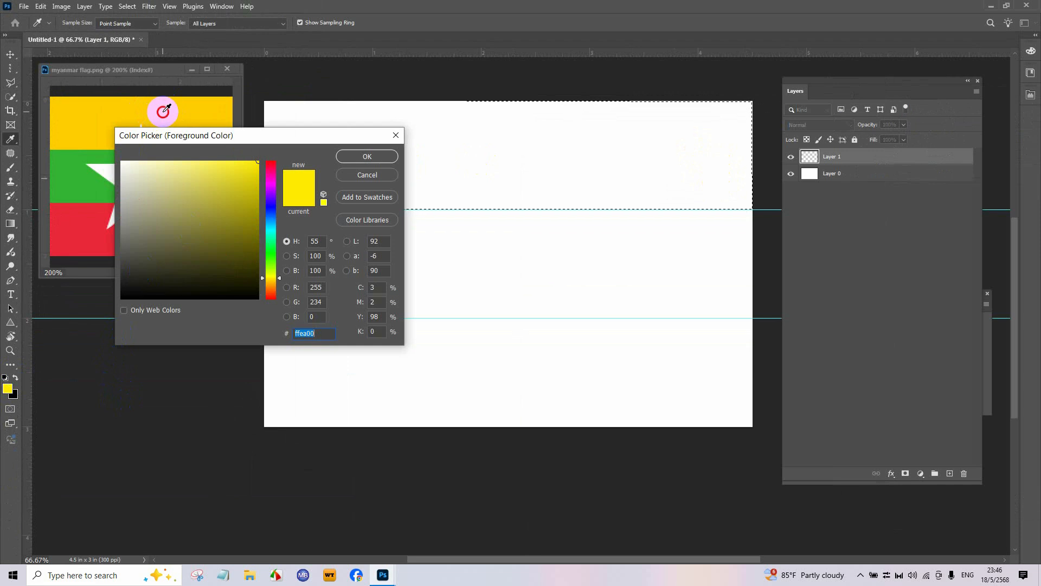
left_click(355, 156)
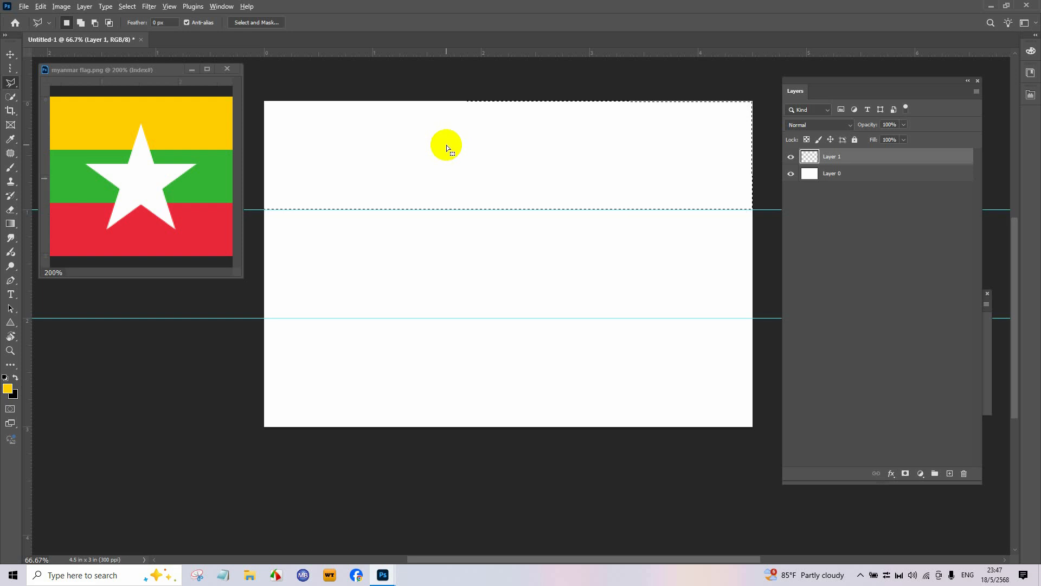
key("alt+BackSpace")
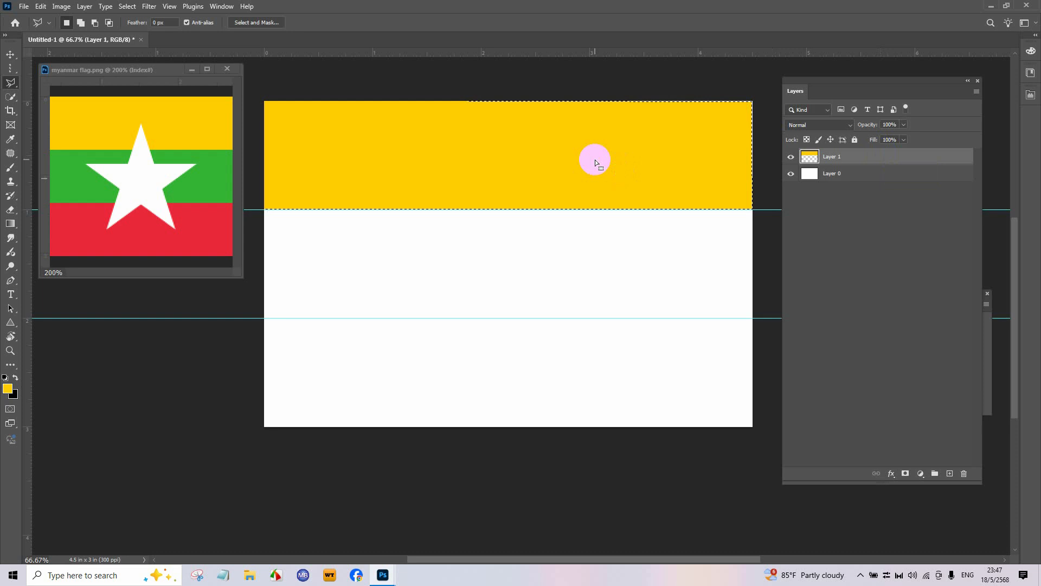
left_click(125, 8)
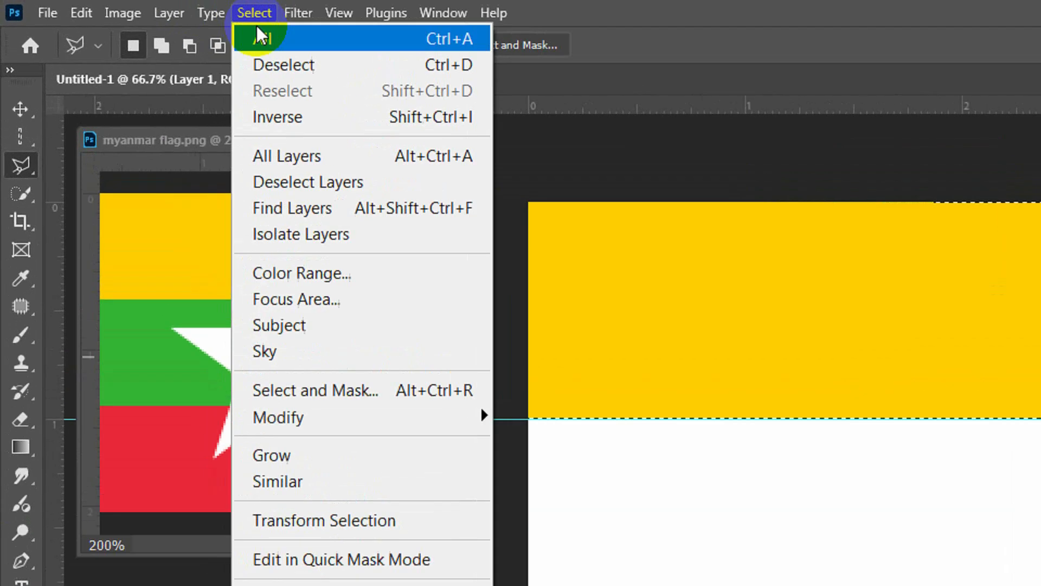
left_click(282, 62)
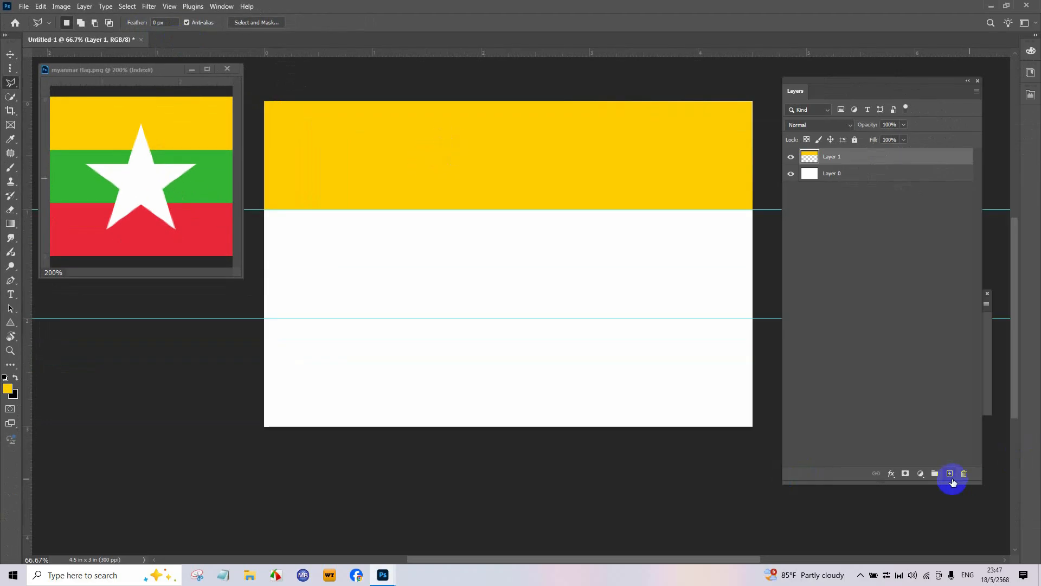
Add a new layer and outline the middle band between the two guides as a closed polygonal selection
left_click(950, 474)
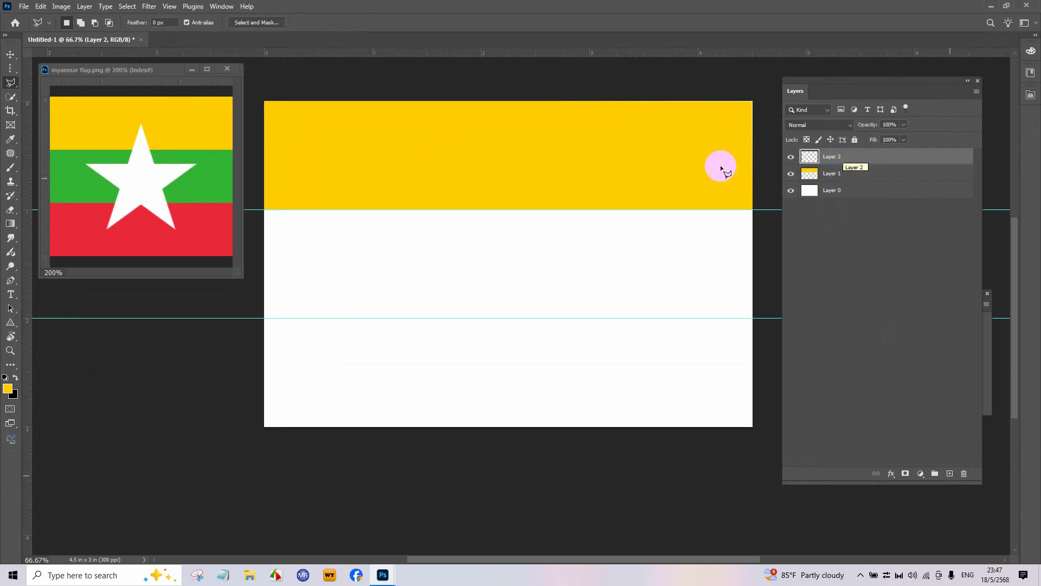
left_click(264, 318)
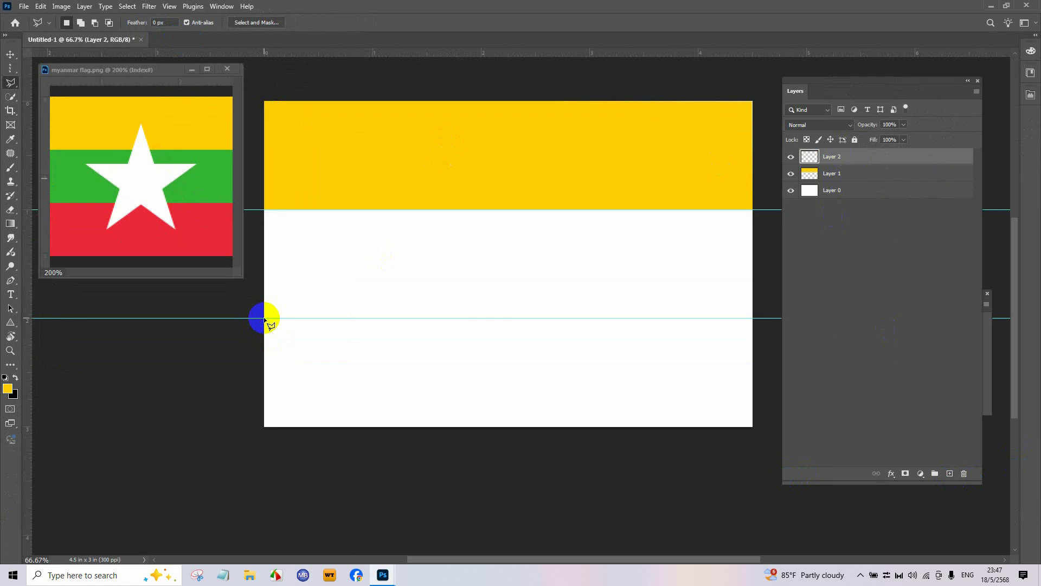
left_click(265, 210)
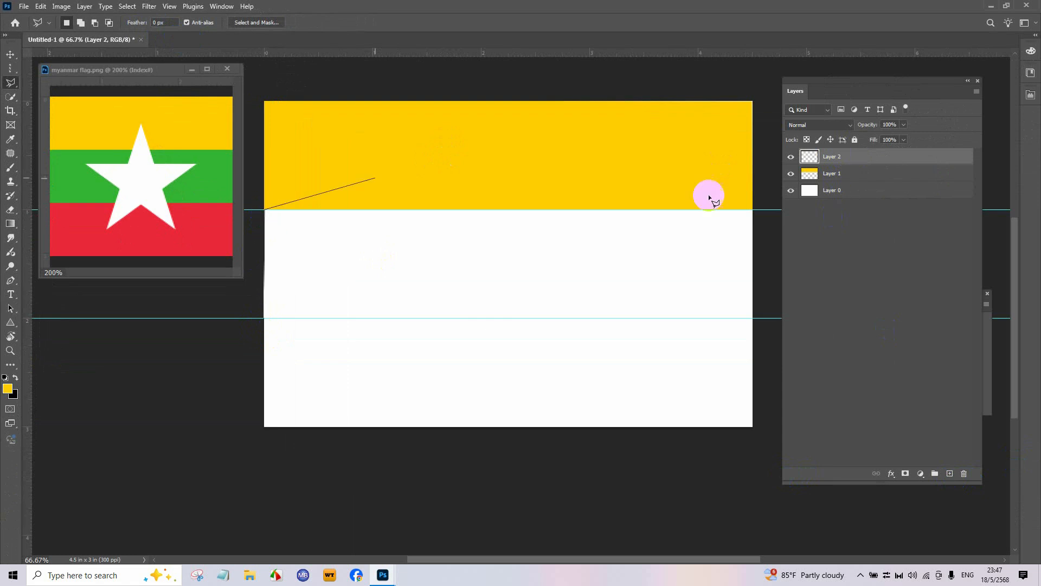
left_click(752, 210)
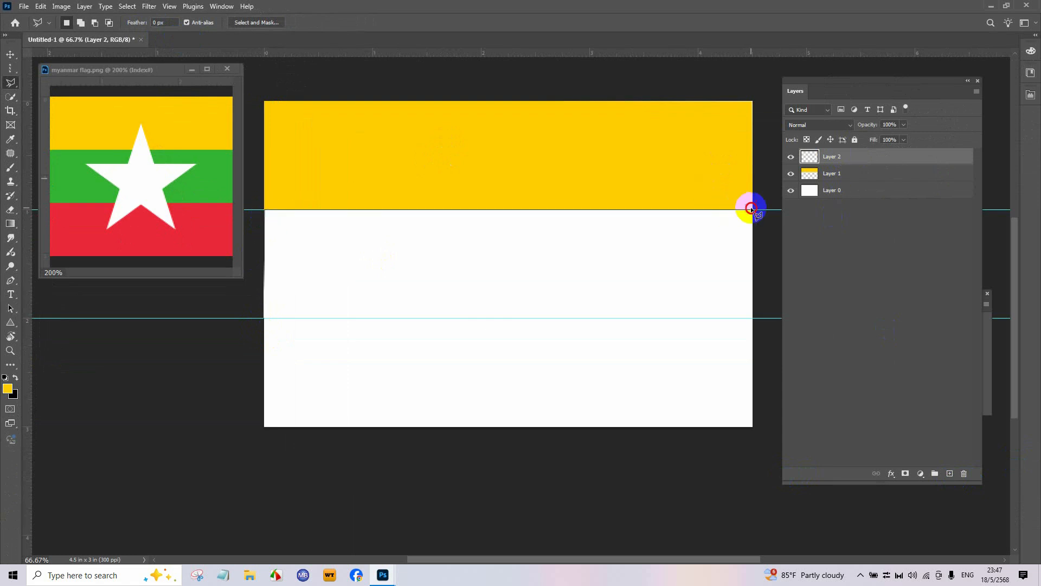
left_click(753, 318)
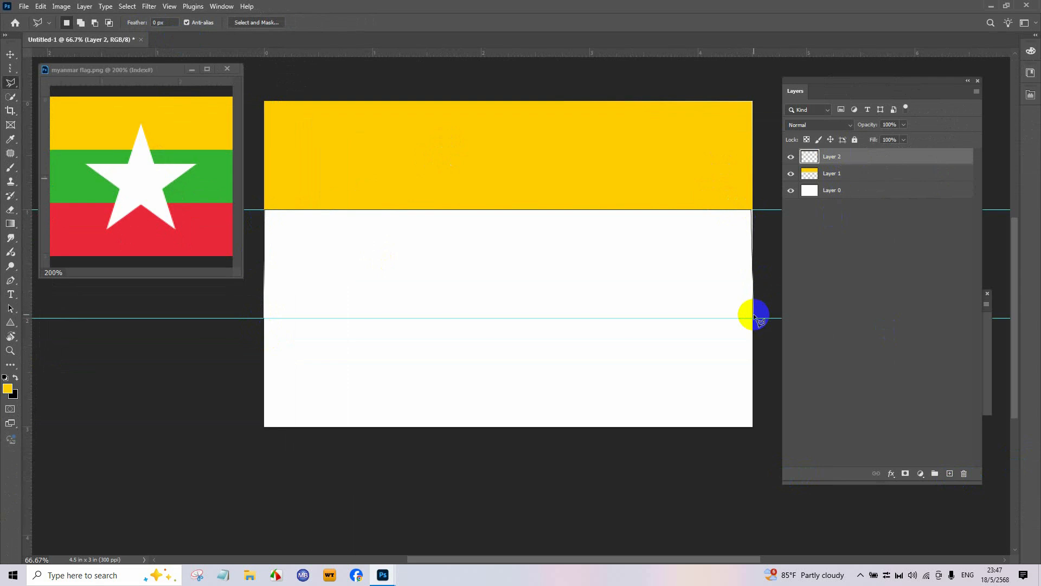
left_click(262, 318)
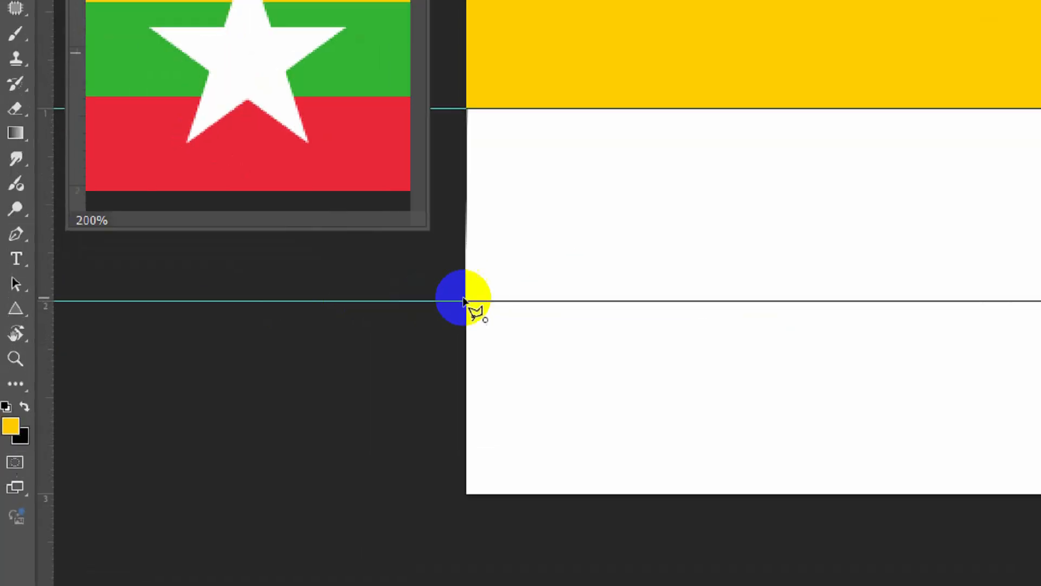
left_click(521, 297)
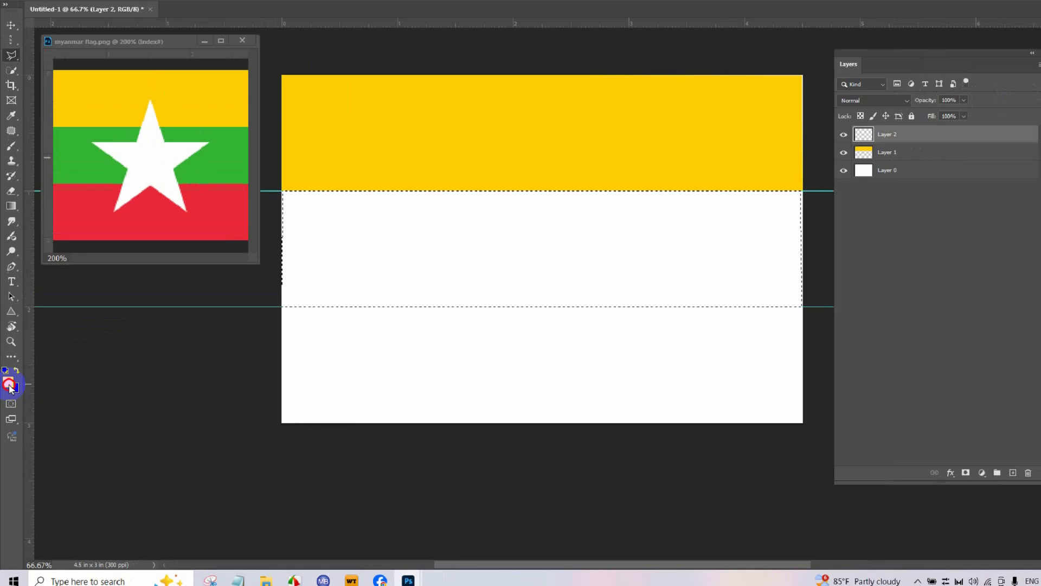
Fill the selected middle band with the green sampled from the reference flag's middle stripe, and deselect
left_click(17, 296)
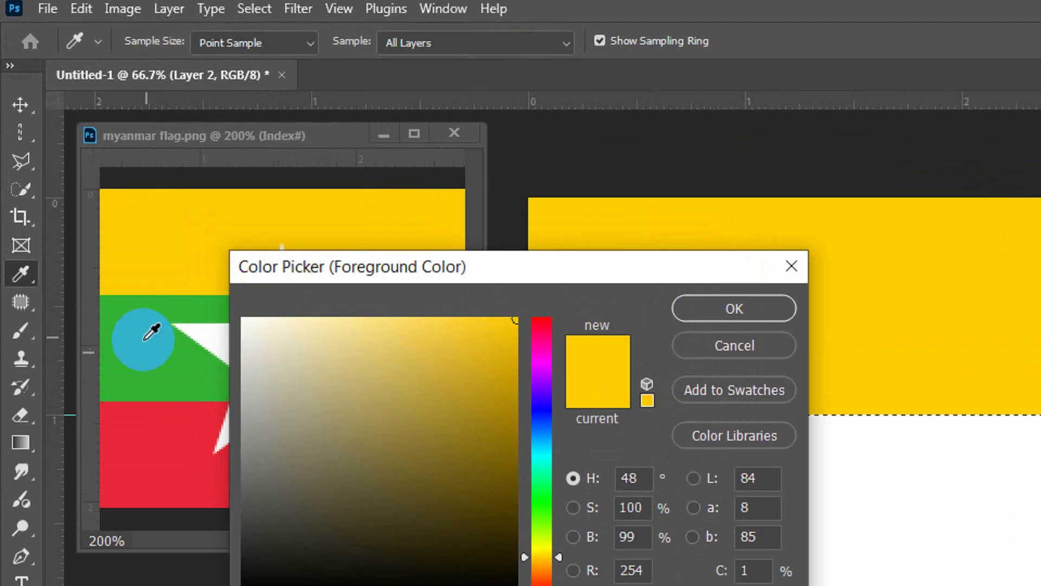
left_click(153, 337)
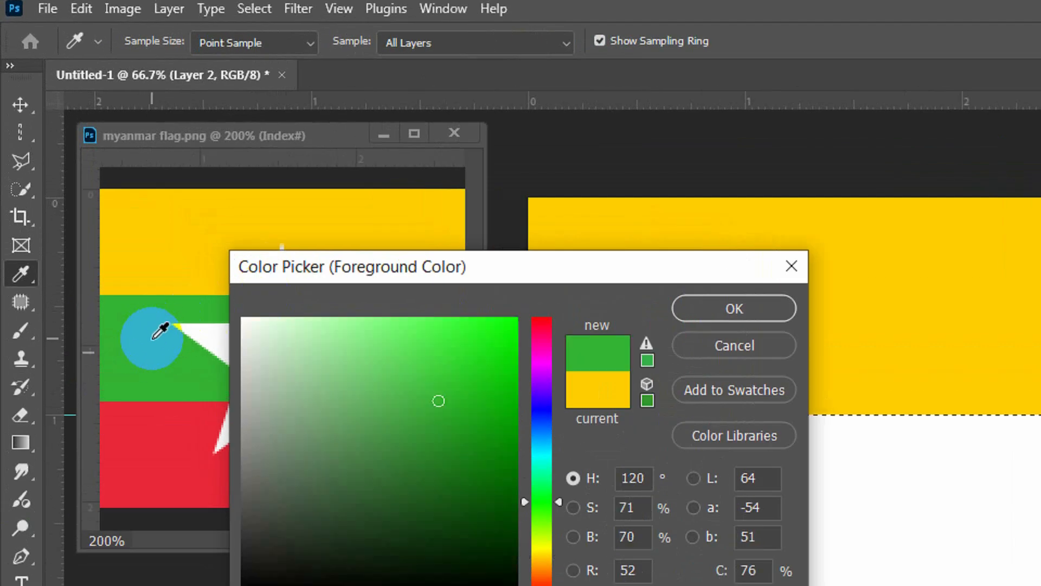
left_click(708, 306)
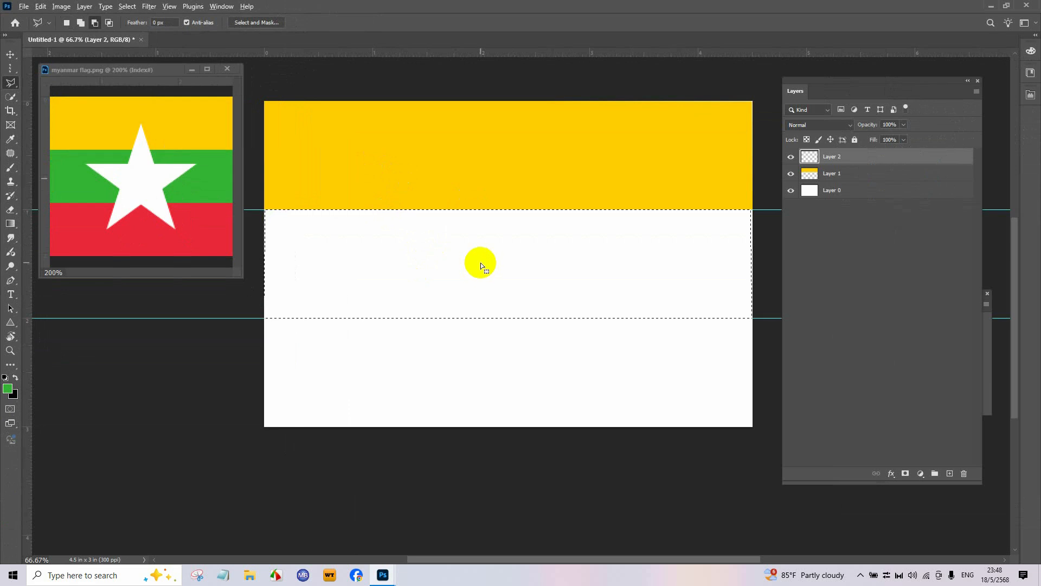
key("alt+BackSpace")
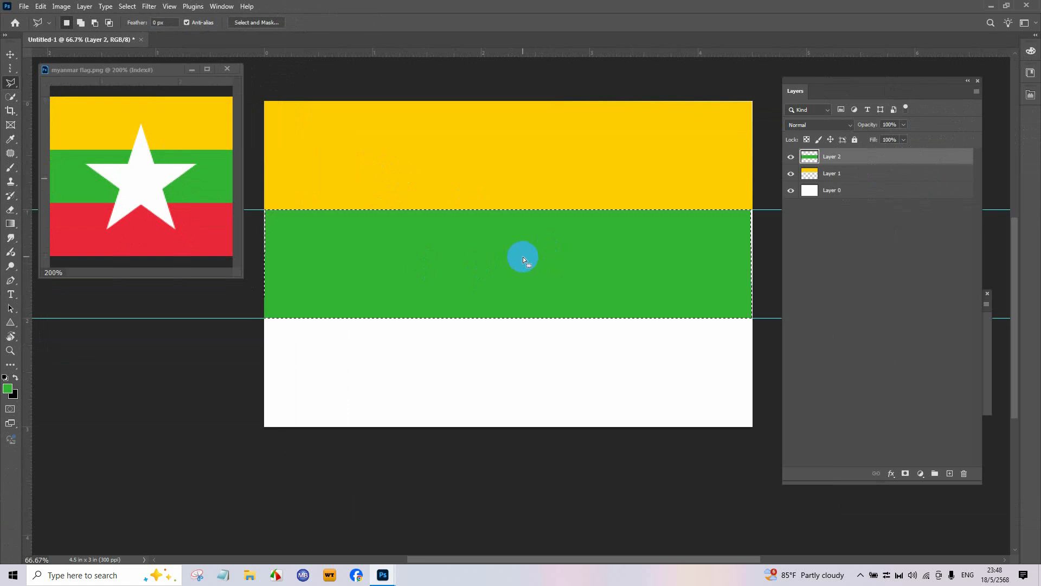
left_click(127, 6)
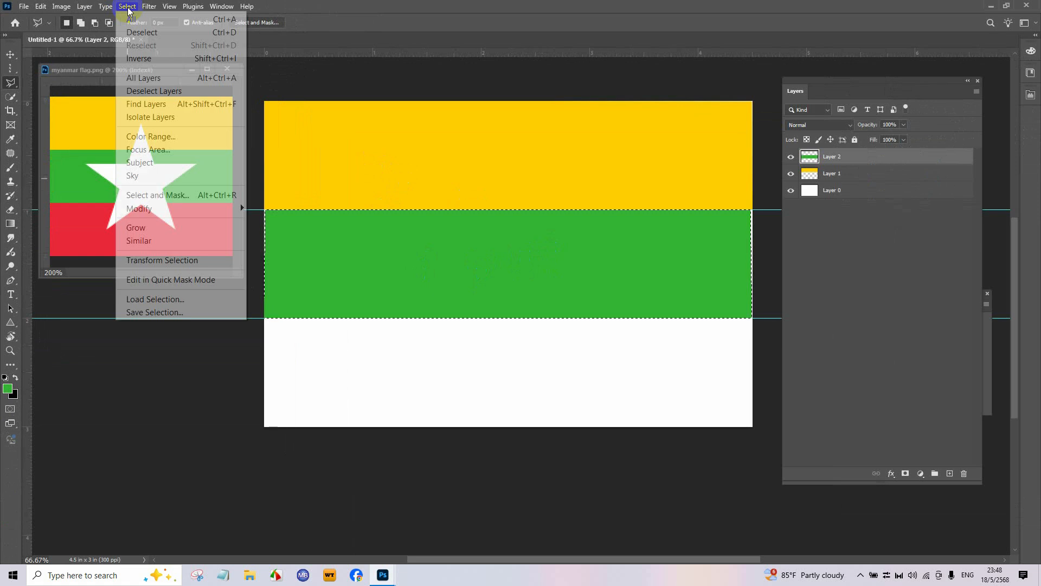
left_click(142, 33)
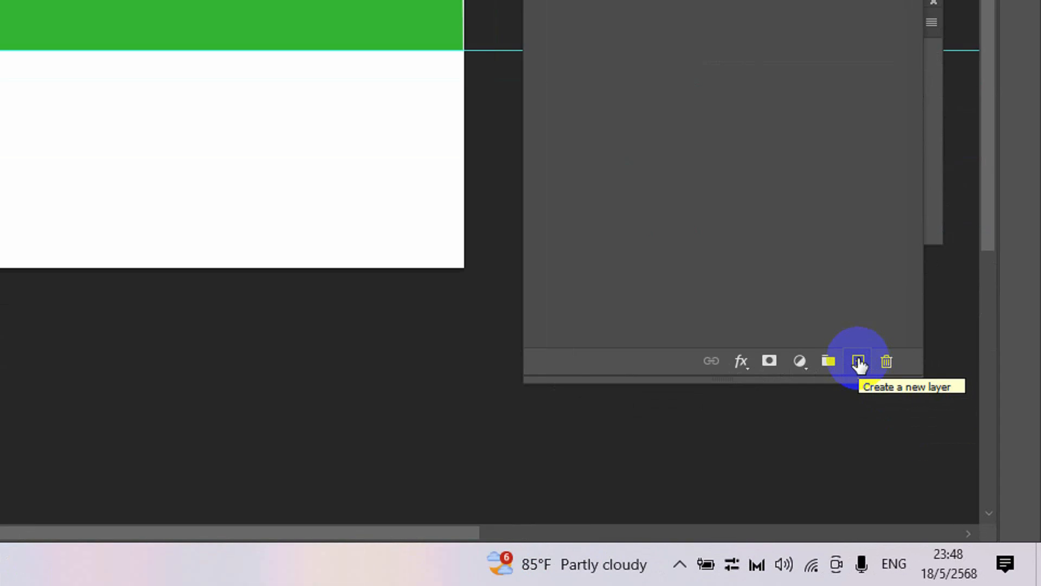
Add a new layer and outline the canvas's bottom band below the 2 in guide as a closed polygonal selection
left_click(858, 362)
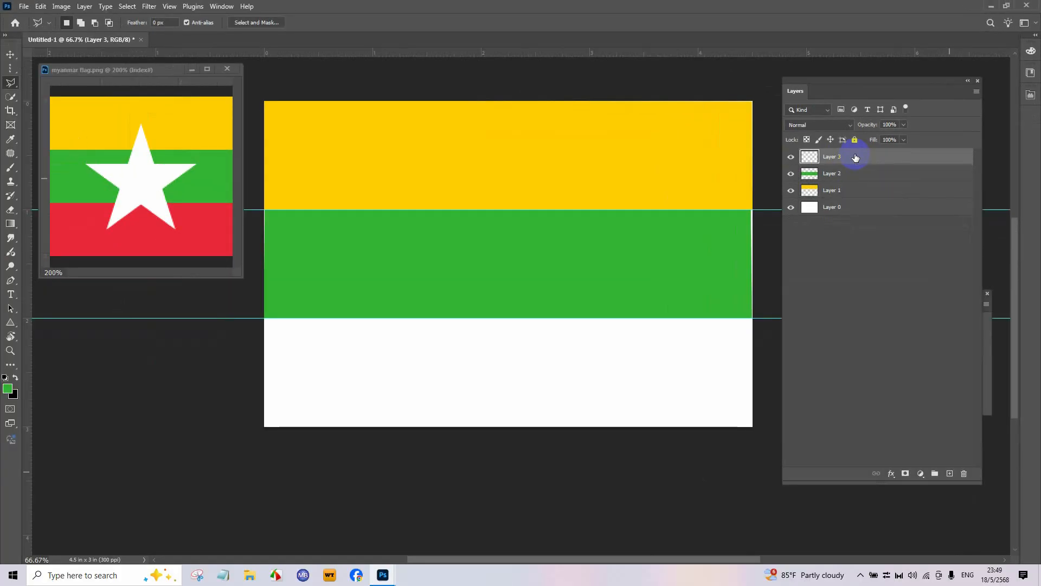
left_click(264, 427)
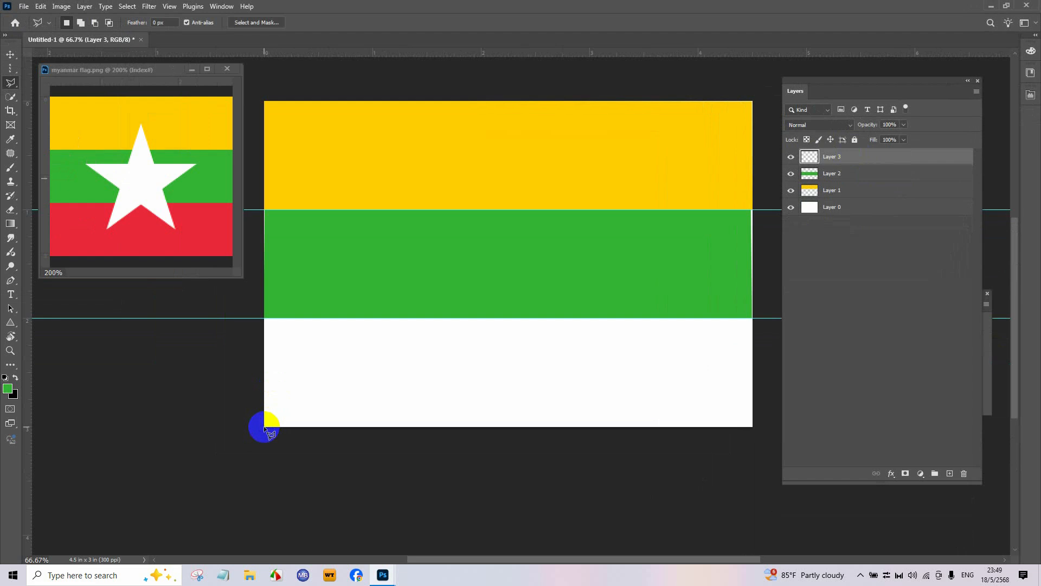
left_click(264, 319)
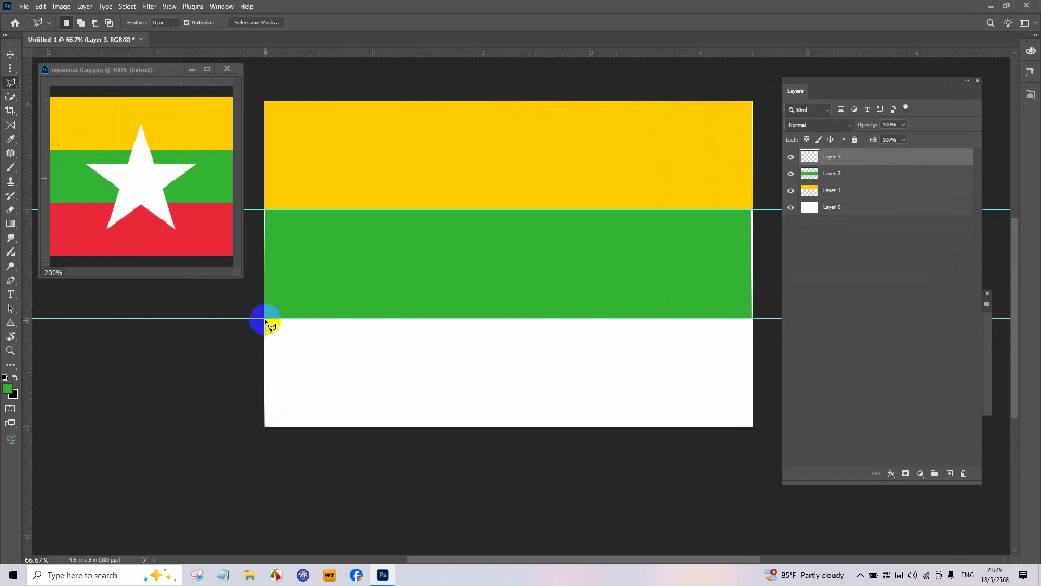
left_click(750, 321)
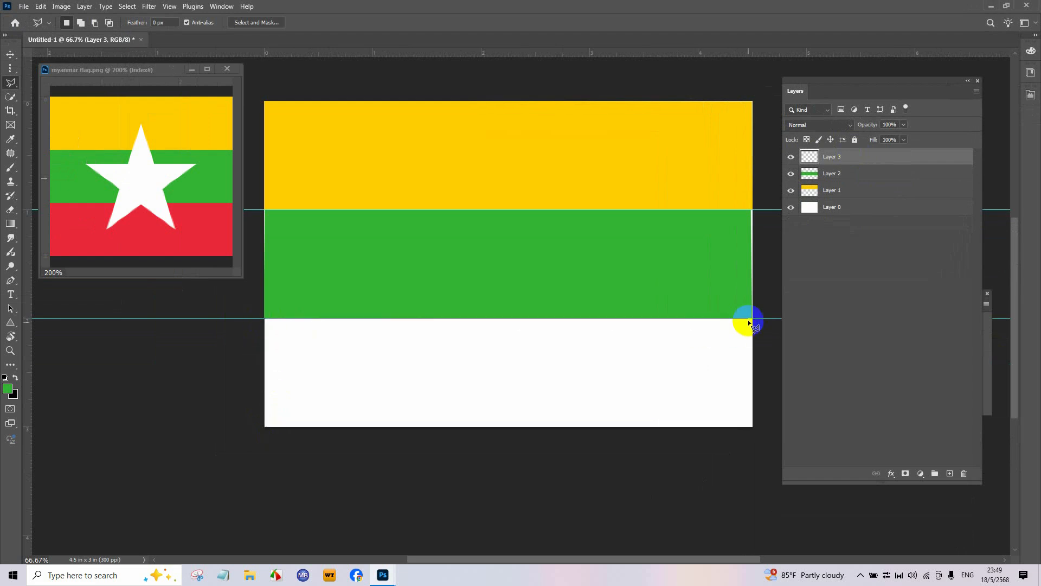
left_click(753, 412)
left_click(752, 427)
left_click(265, 426)
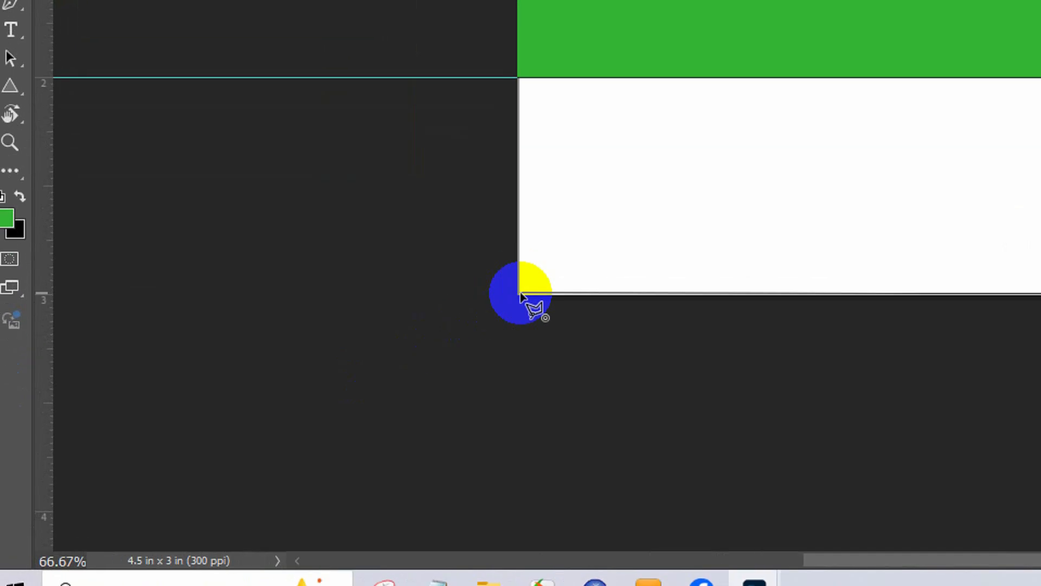
left_click(519, 296)
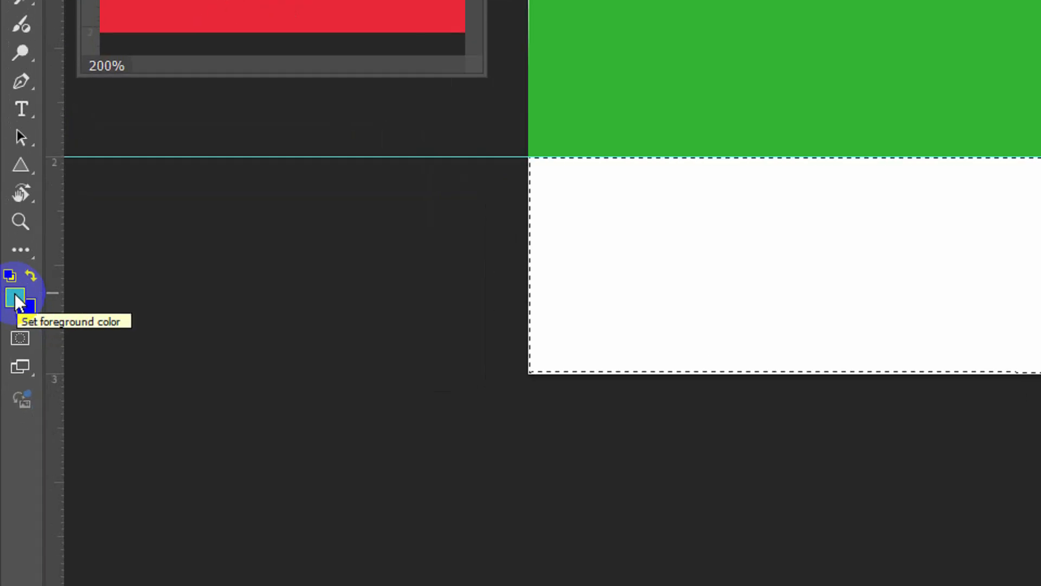
Fill the selected bottom band with the red sampled from the reference flag's bottom stripe, and deselect
left_click(15, 297)
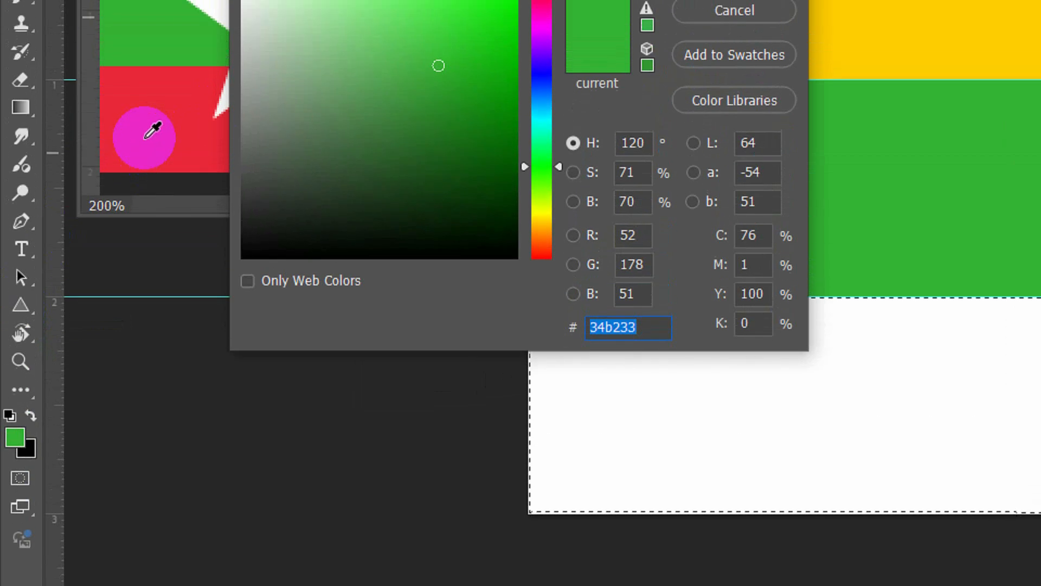
left_click(161, 130)
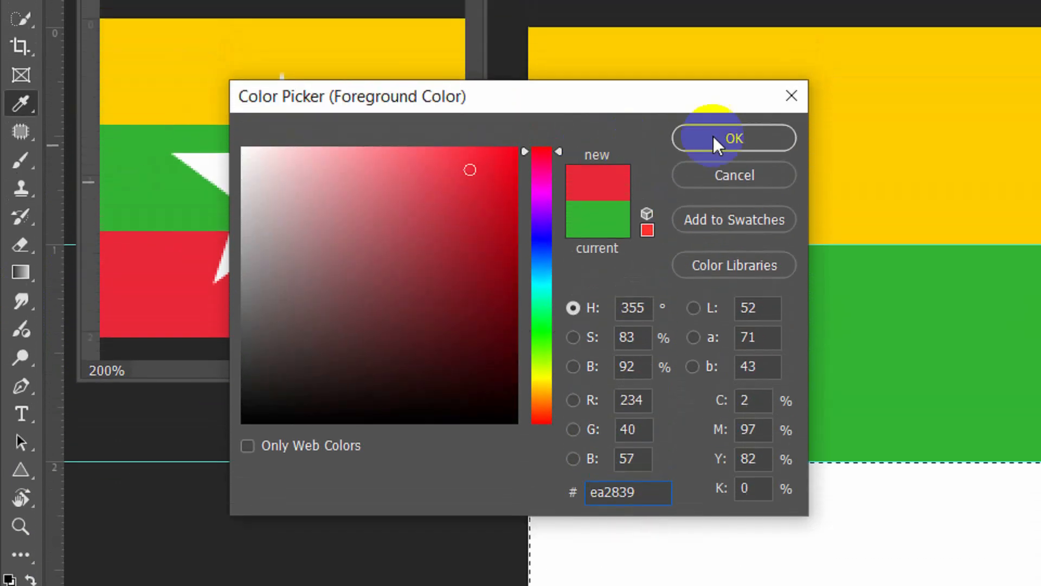
left_click(733, 142)
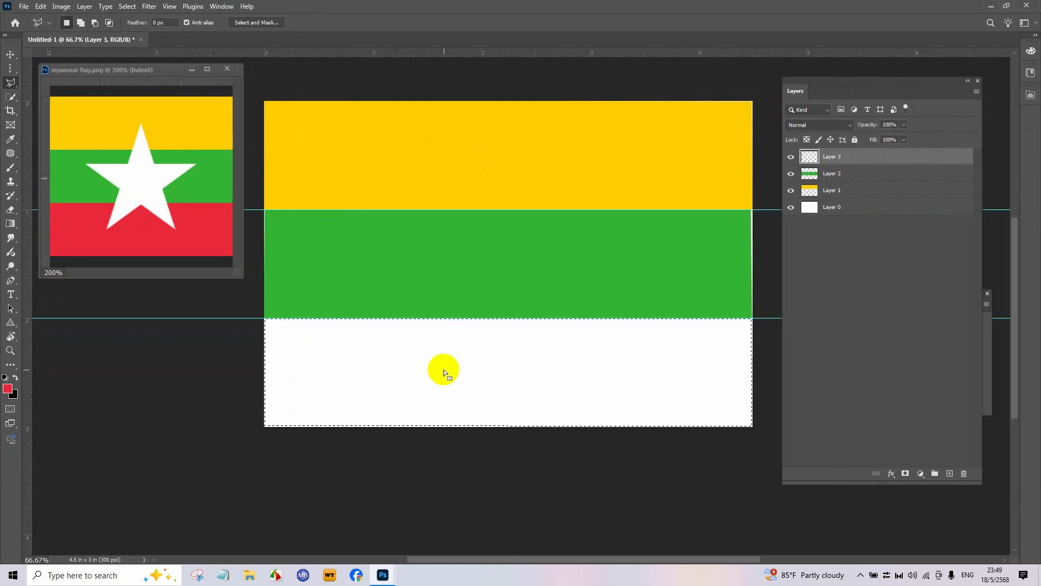
key("alt+BackSpace")
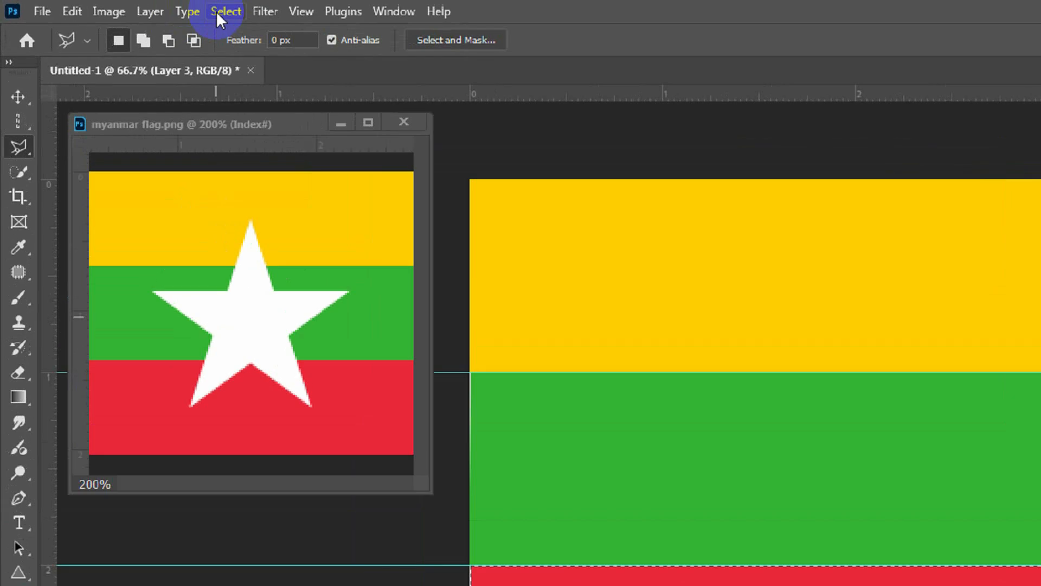
left_click(224, 12)
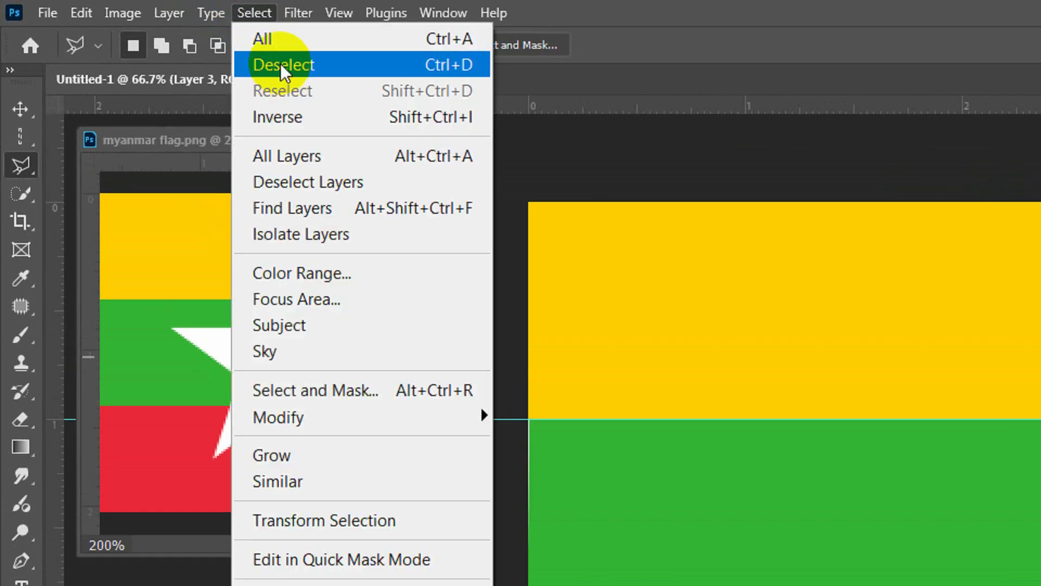
left_click(281, 63)
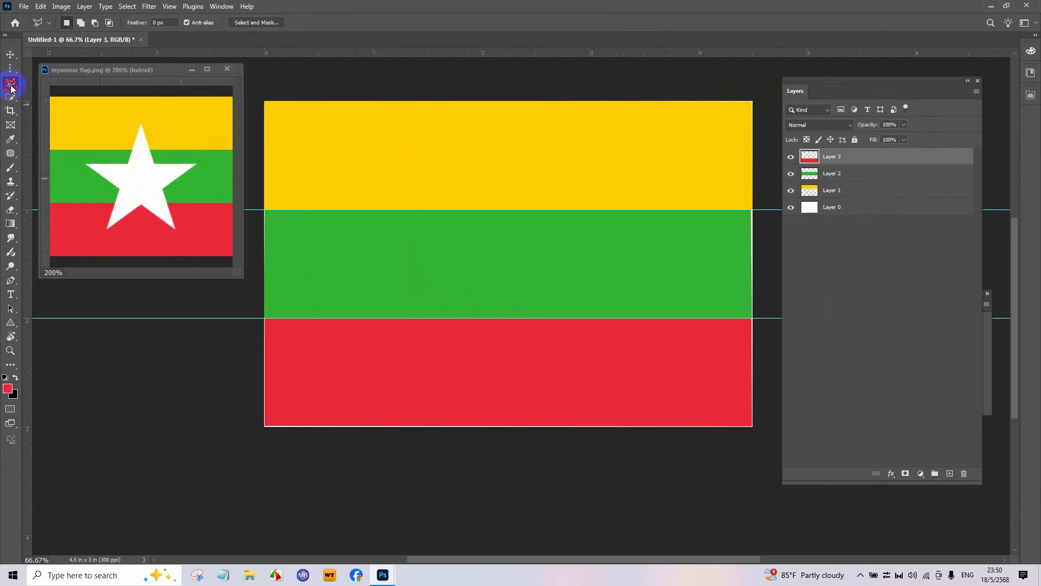
left_click(104, 174)
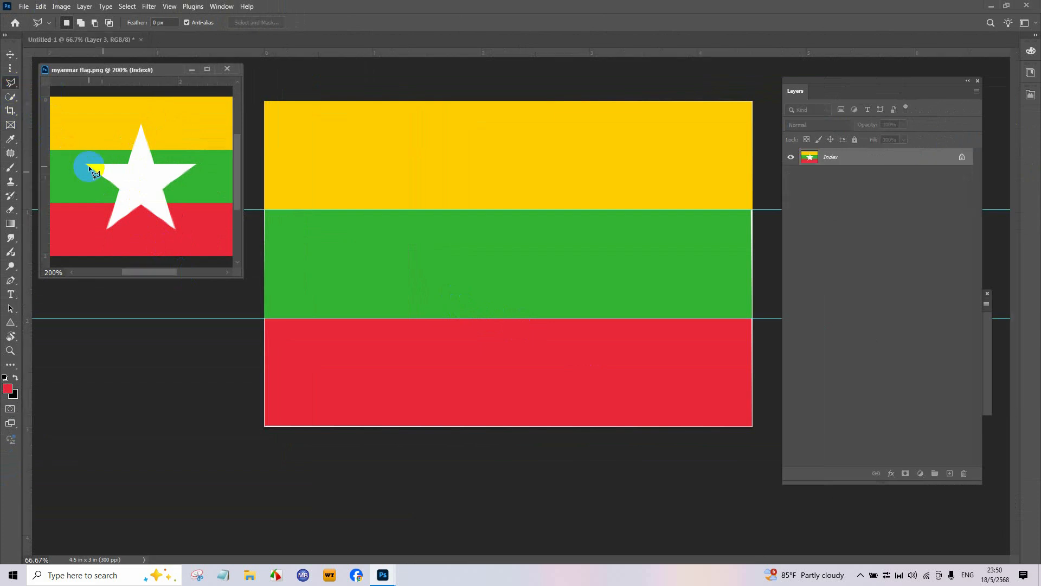
left_click(86, 165)
left_click(128, 164)
left_click(140, 125)
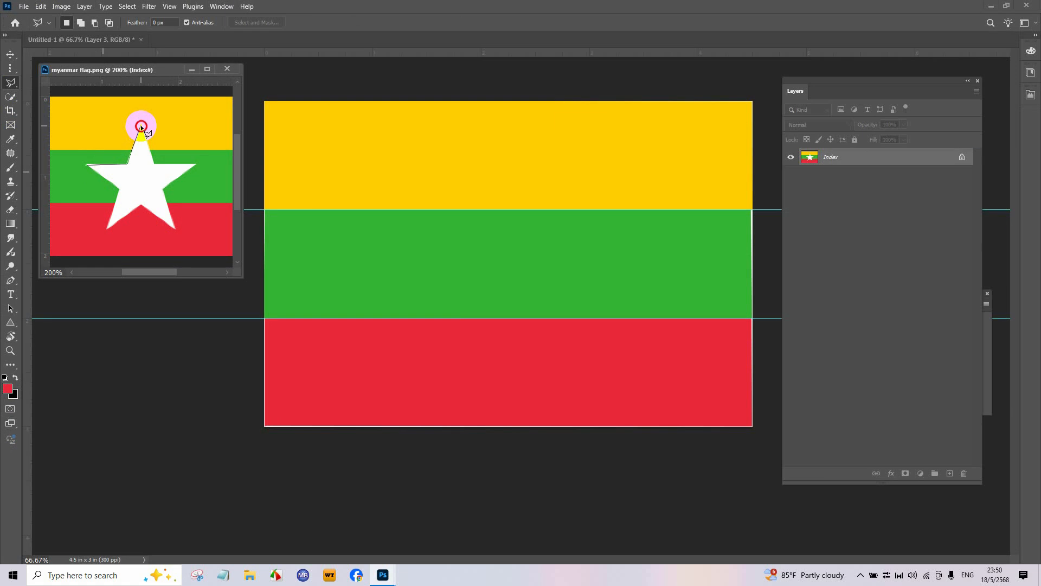
left_click(153, 162)
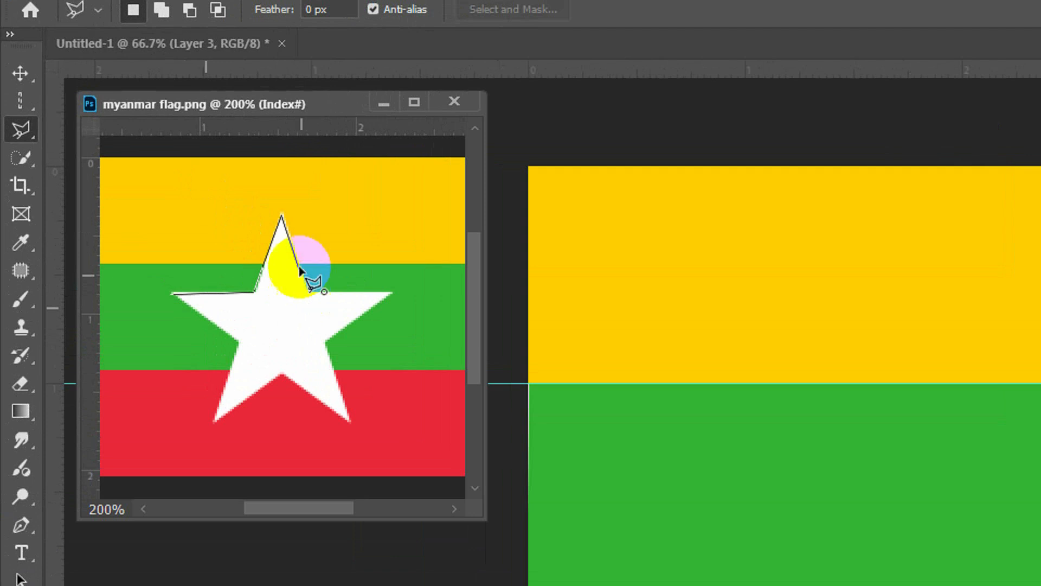
double_click(296, 264)
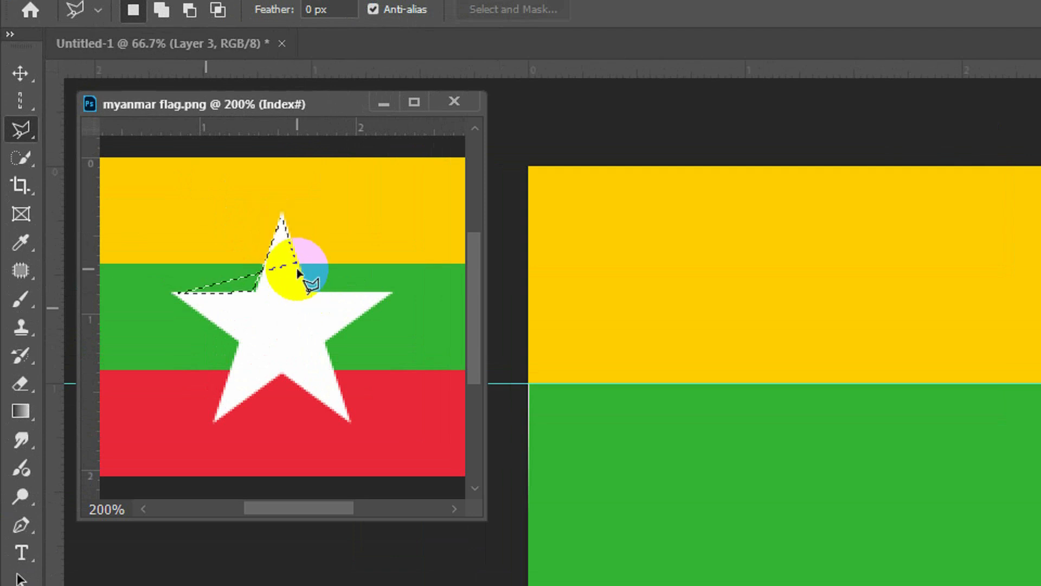
key("ctrl+d")
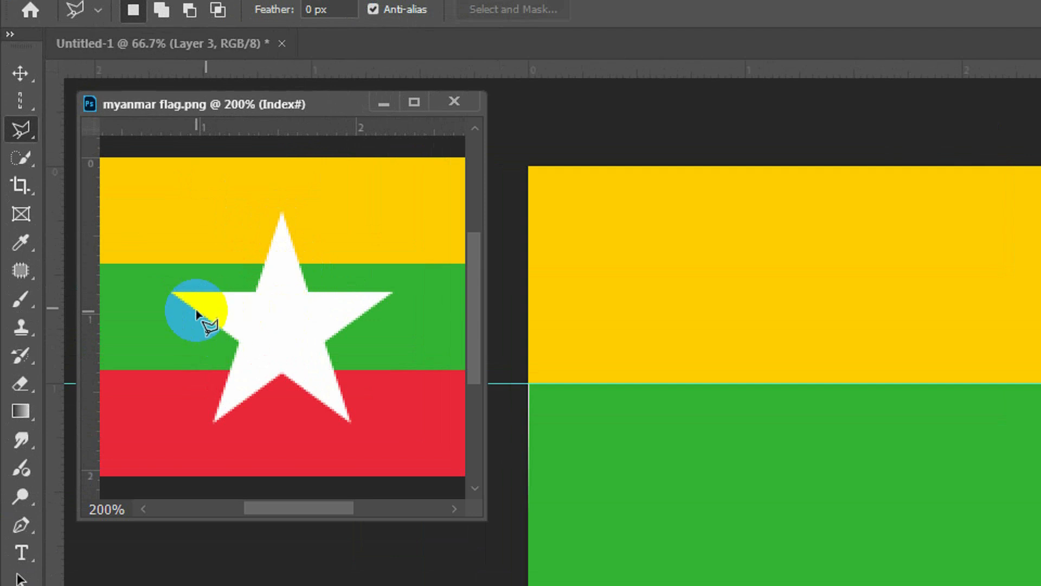
Outline the white star in the reference flag image as a closed polygonal selection, corner by corner from its left tip
left_click(172, 295)
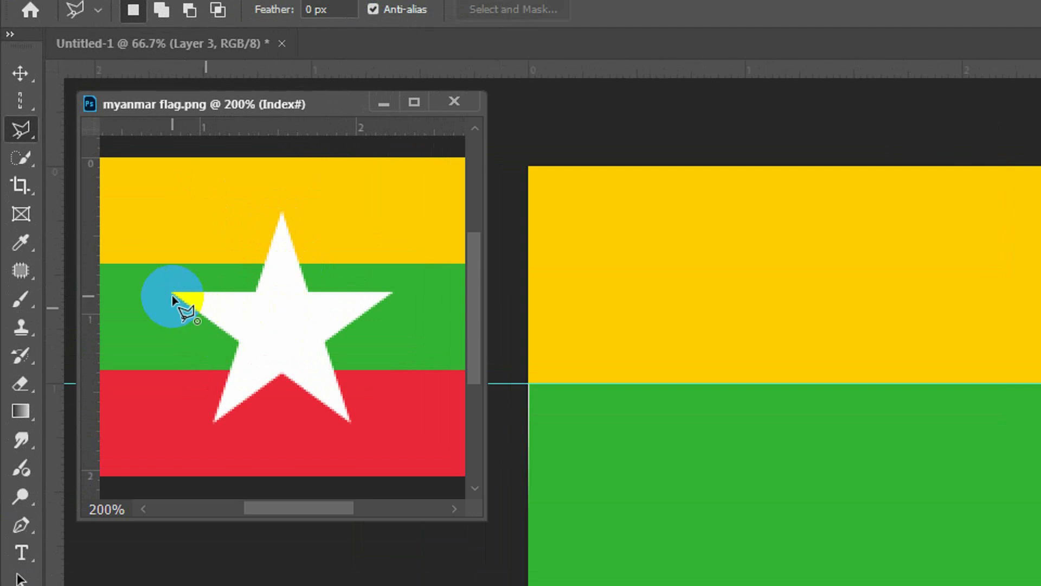
left_click(245, 294)
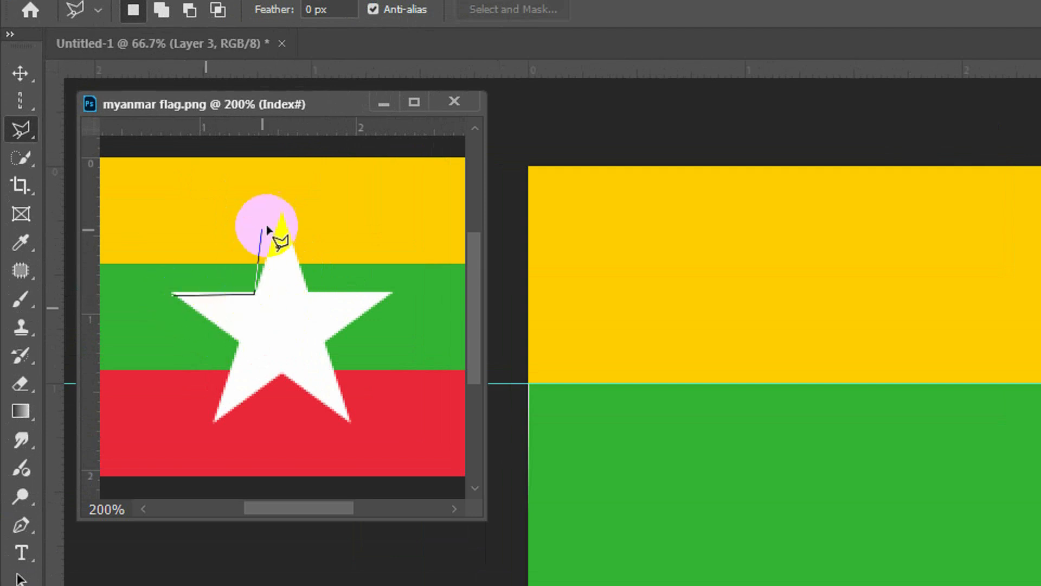
left_click(282, 217)
left_click(308, 291)
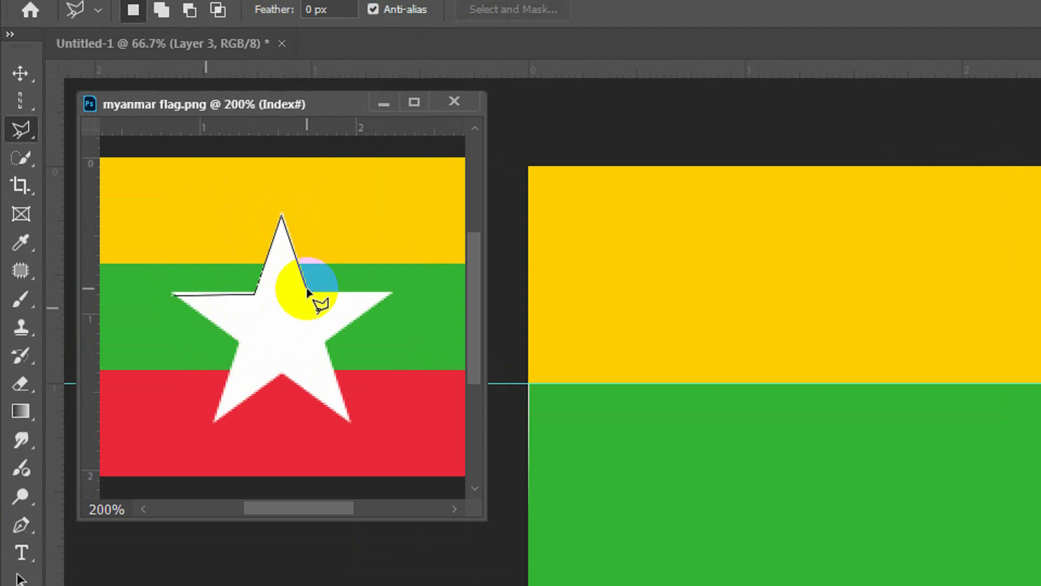
left_click(390, 293)
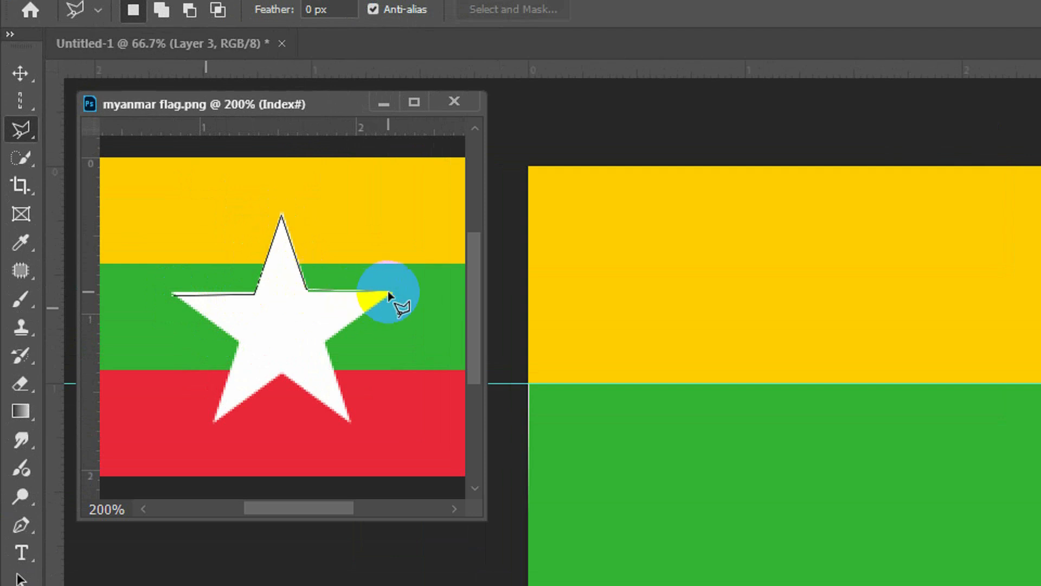
left_click(328, 339)
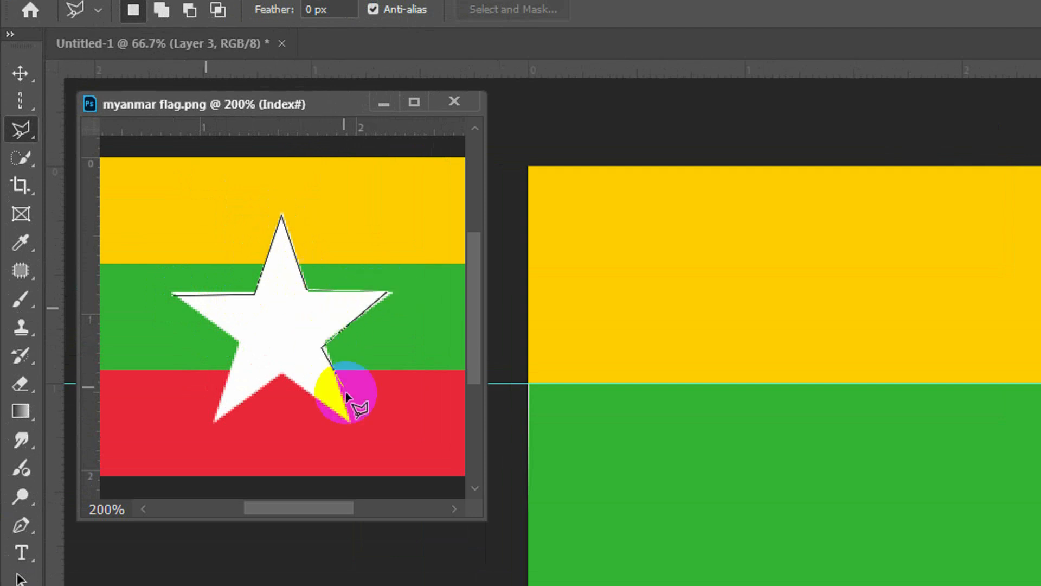
left_click(347, 418)
left_click(281, 373)
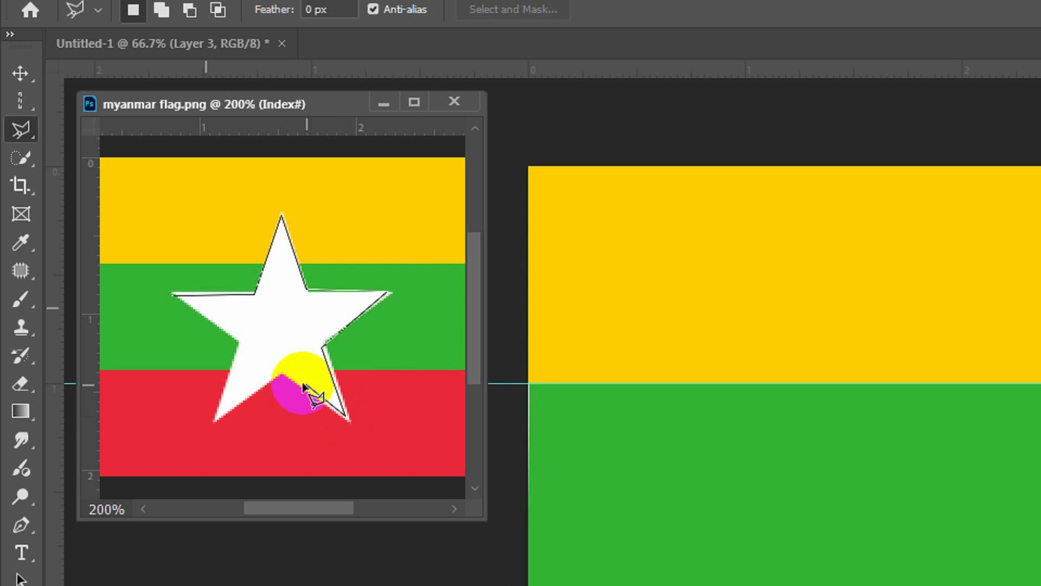
left_click(215, 421)
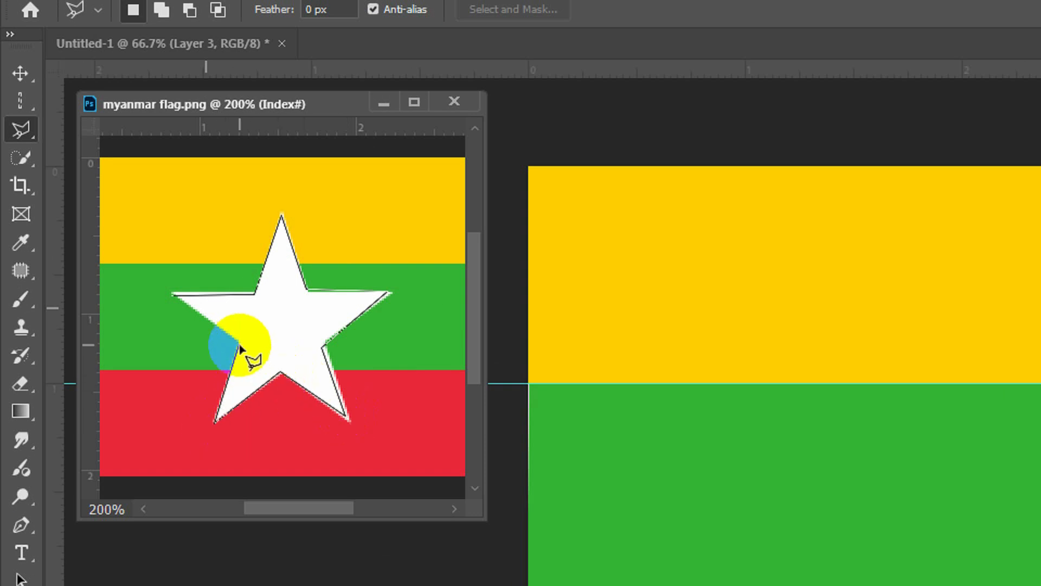
left_click(241, 345)
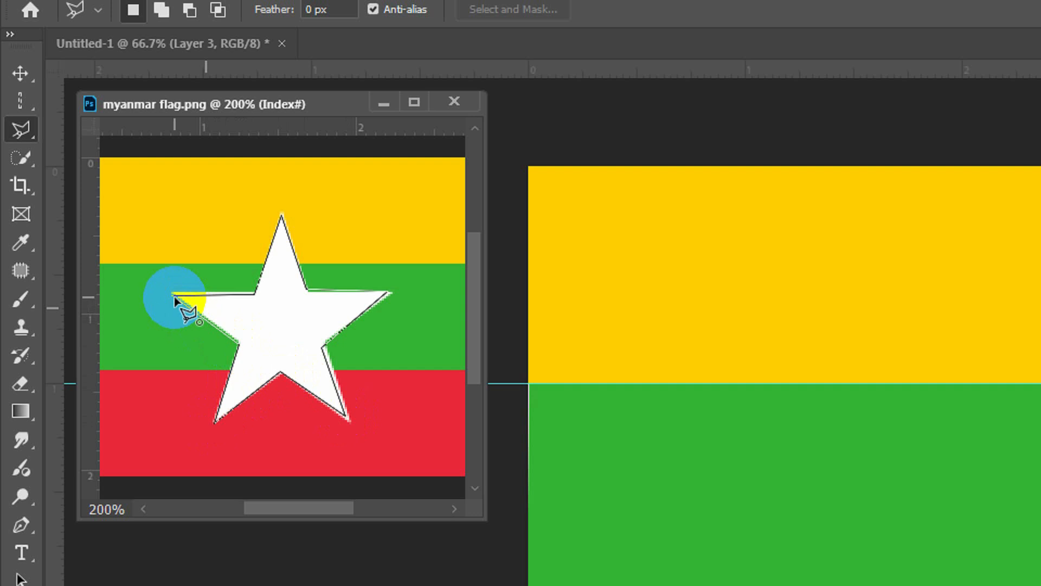
left_click(174, 299)
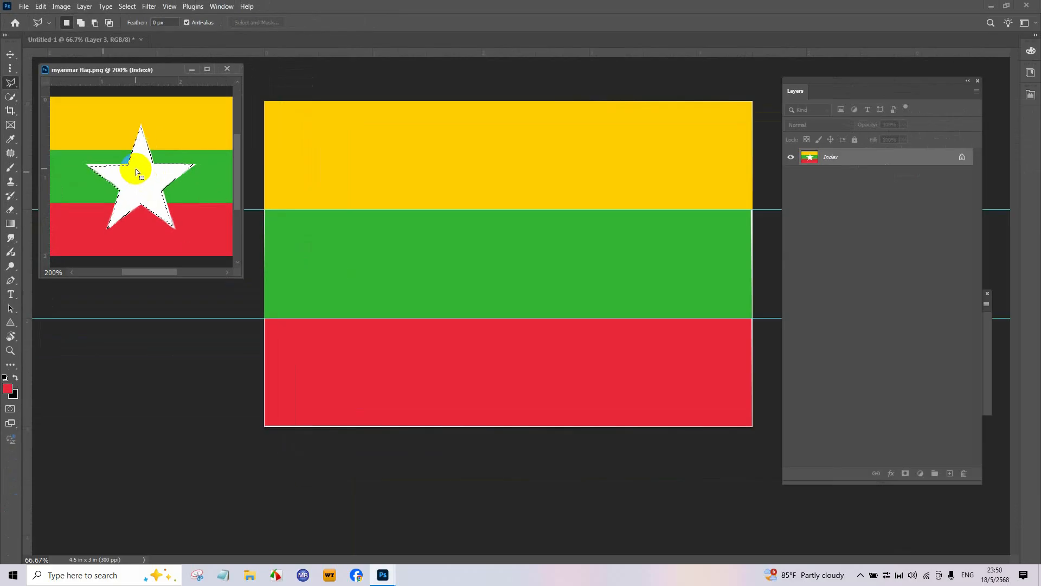
Copy the selected star from the reference image and paste it into the striped flag document
left_click(42, 8)
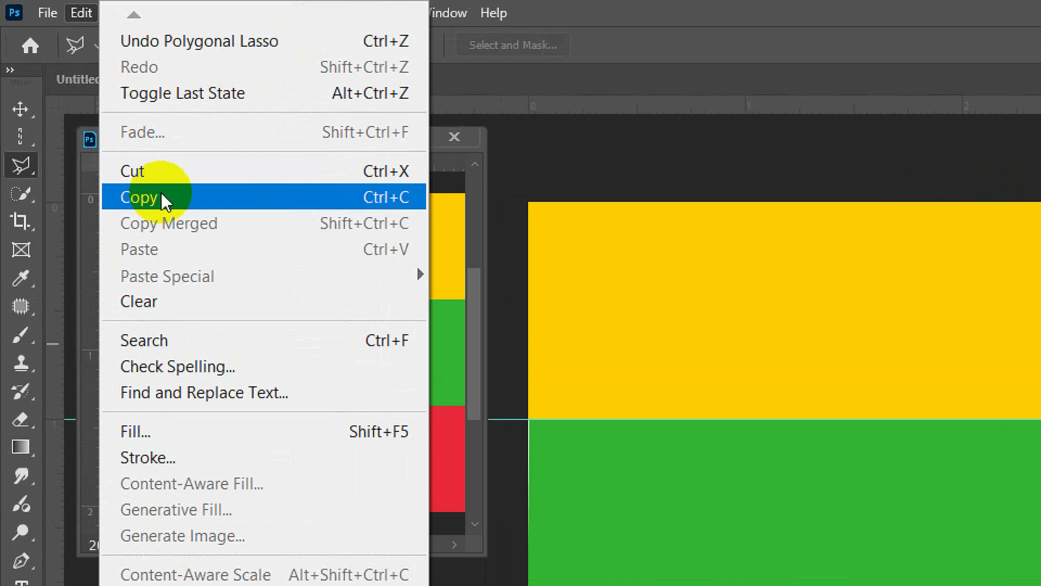
left_click(161, 193)
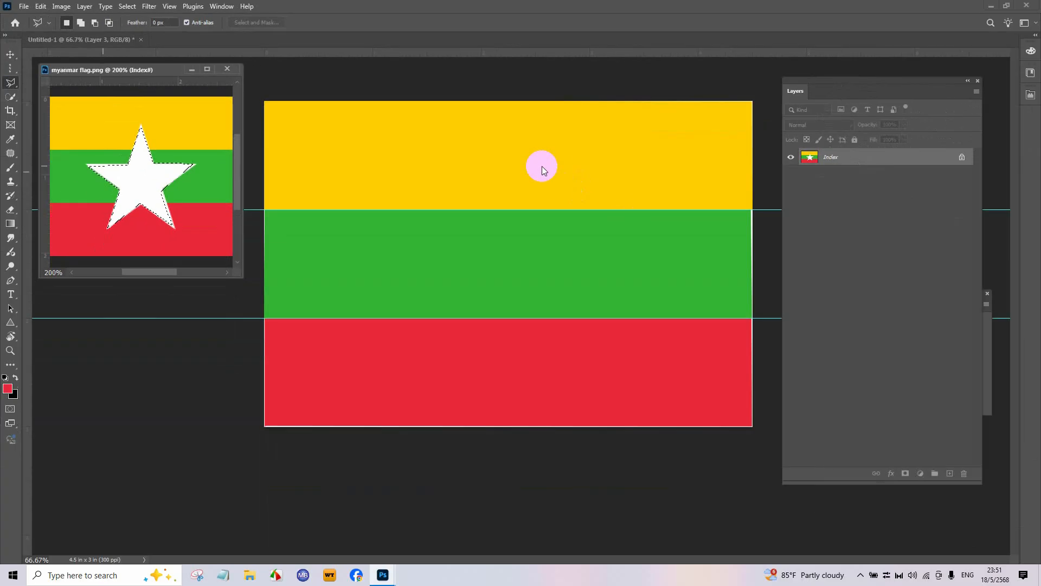
left_click(542, 167)
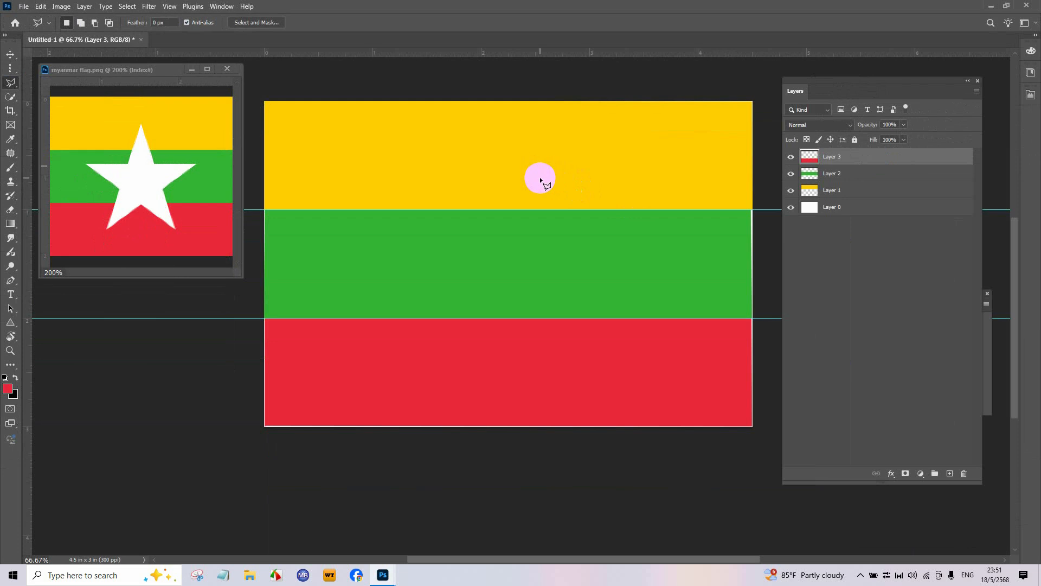
left_click(40, 7)
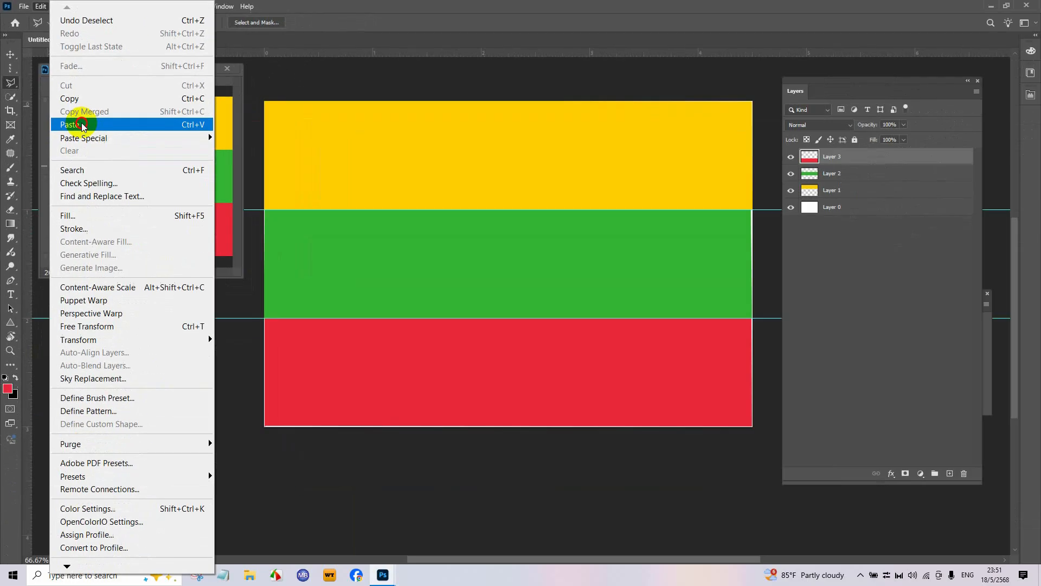
left_click(164, 246)
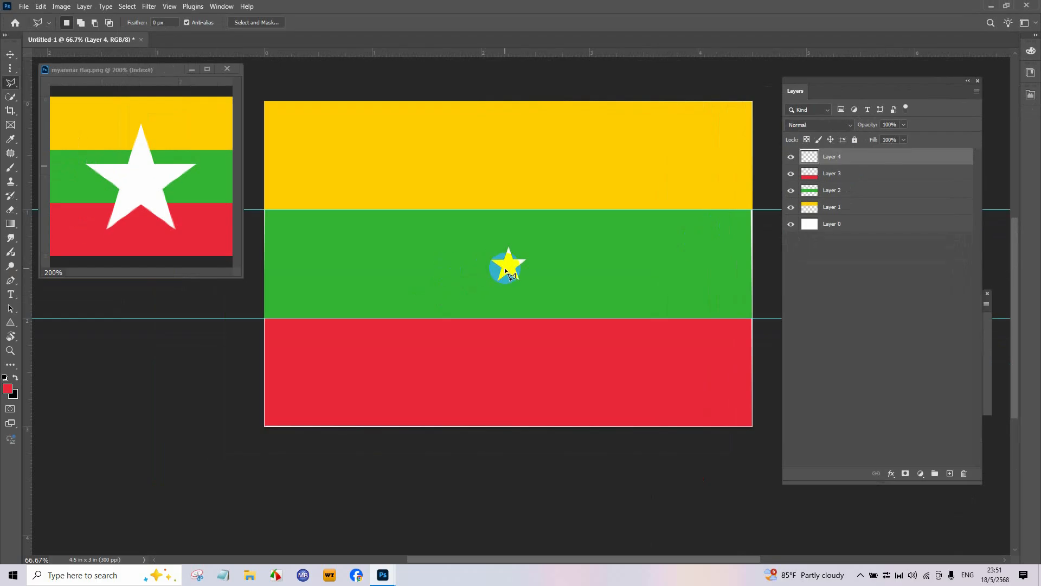
Enlarge the pasted star to about 719% across all three stripes and centre it on the flag
key("ctrl")
key("ctrl")
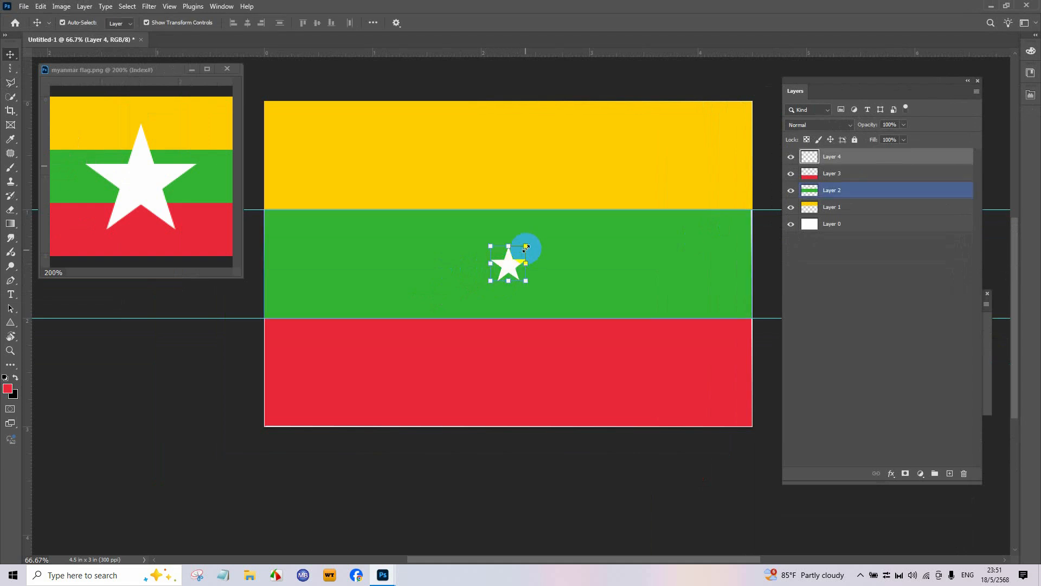
left_click_drag(526, 247, 633, 142)
left_click_drag(488, 281, 370, 397)
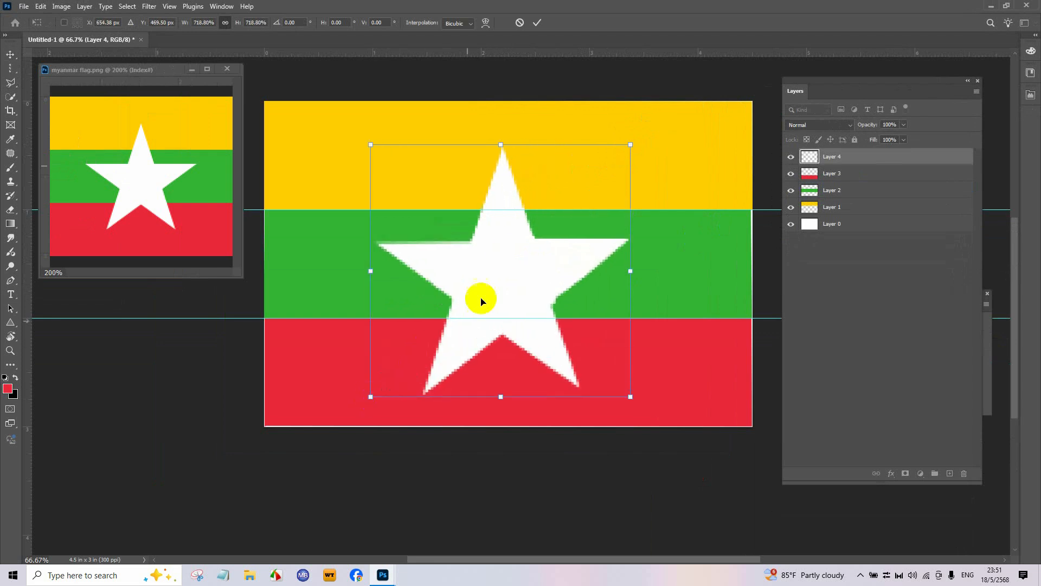
left_click_drag(505, 256, 506, 249)
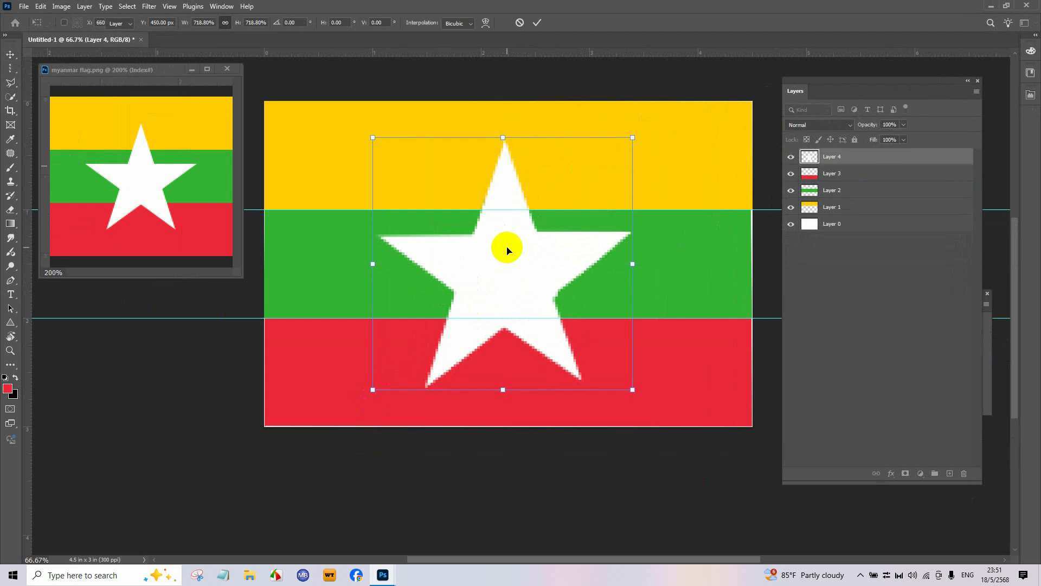
key("Return")
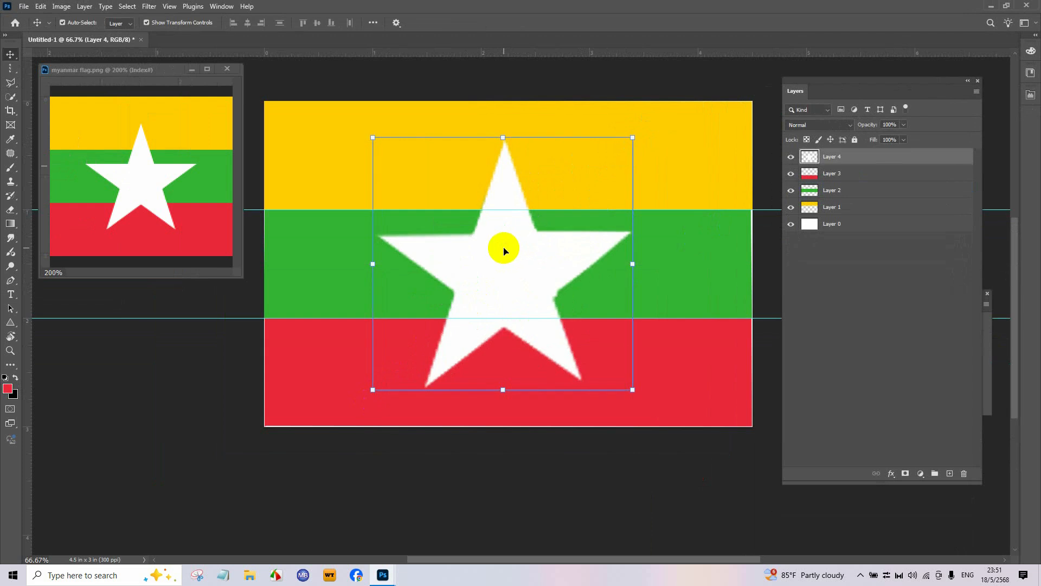